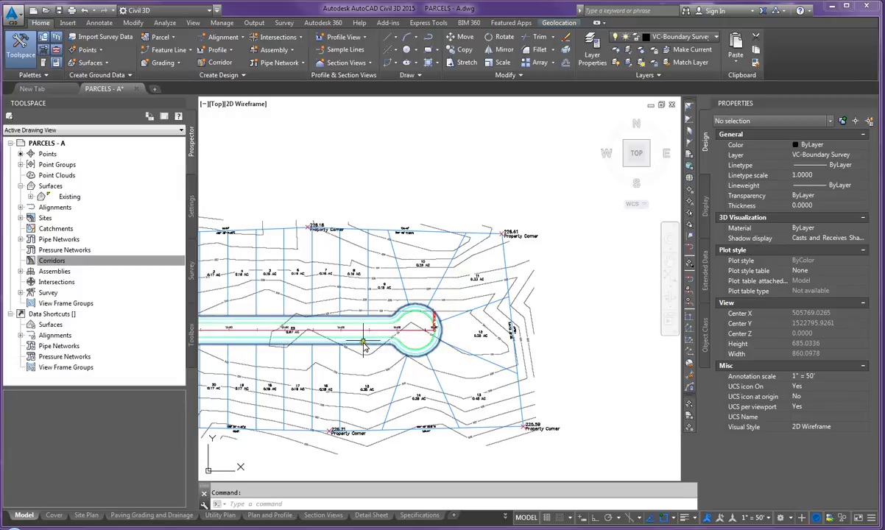
- Examine the cul-de-sac plan, the road assembly cross-section and the Valencia Road profile view
{"action": "scroll", "coordinate": [346, 341], "scroll_direction": "down", "scroll_amount": 5}
{"action": "scroll", "coordinate": [455, 251], "scroll_direction": "up", "scroll_amount": 5}
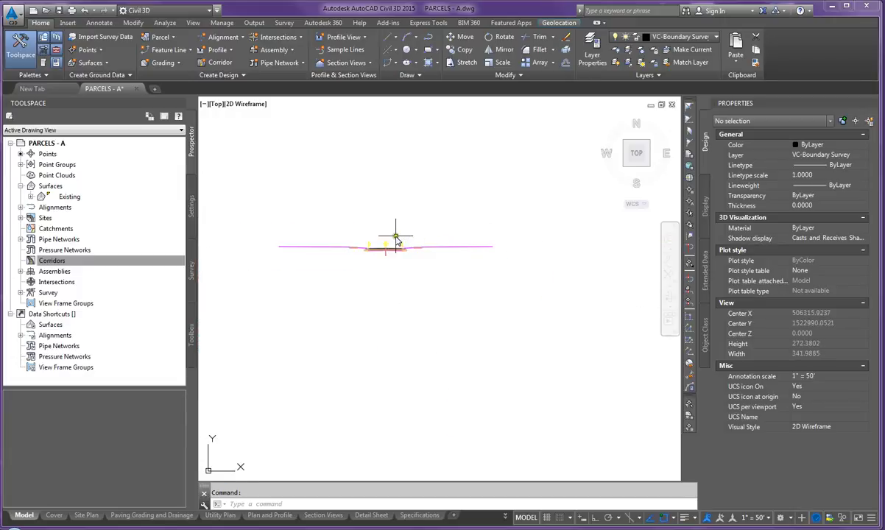
{"action": "scroll", "coordinate": [372, 231], "scroll_direction": "up", "scroll_amount": 8}
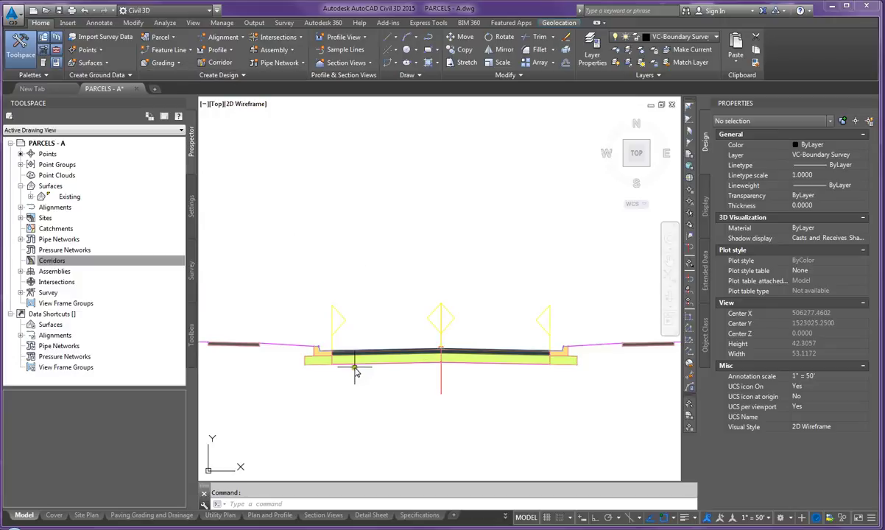
{"action": "scroll", "coordinate": [306, 342], "scroll_direction": "down", "scroll_amount": 16}
{"action": "scroll", "coordinate": [487, 337], "scroll_direction": "up", "scroll_amount": 10}
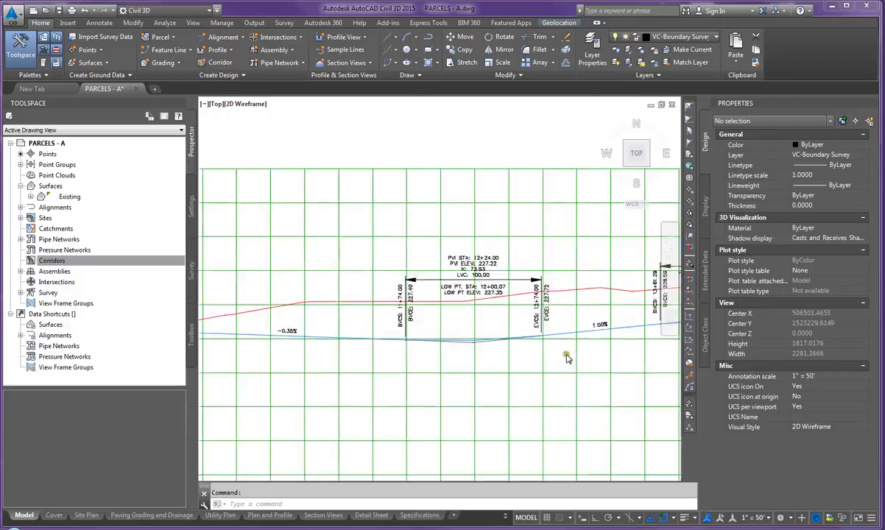
{"action": "scroll", "coordinate": [573, 336], "scroll_direction": "down", "scroll_amount": 8}
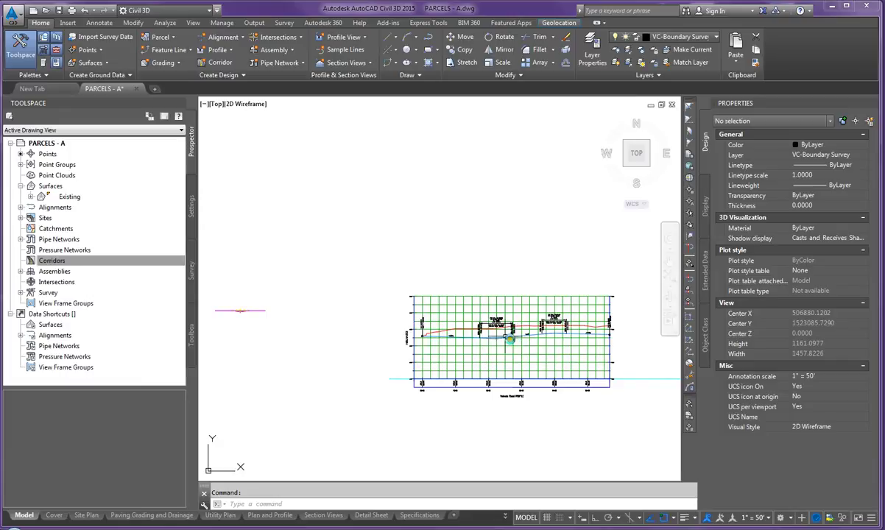
- Start a corridor named "VC Corridor" with the Basic style and the Valencia Road alignment
{"action": "left_click", "coordinate": [214, 64]}
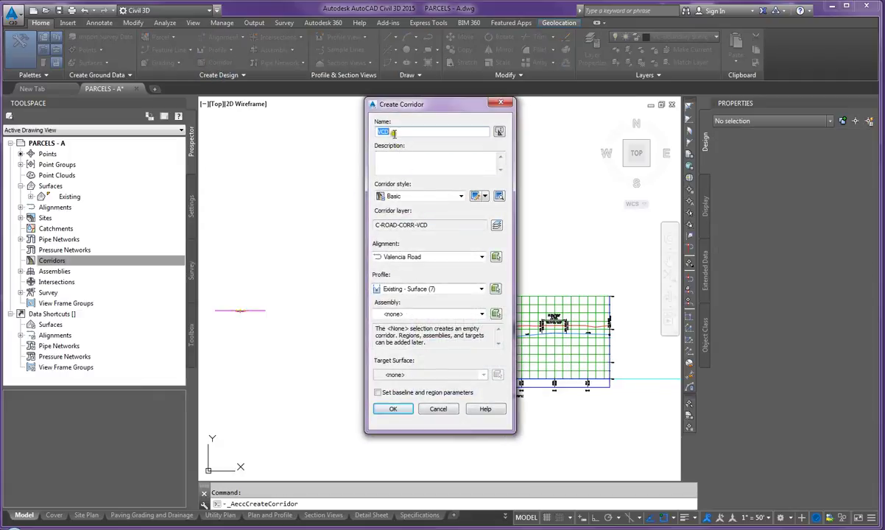
{"action": "type", "text": "VC"}
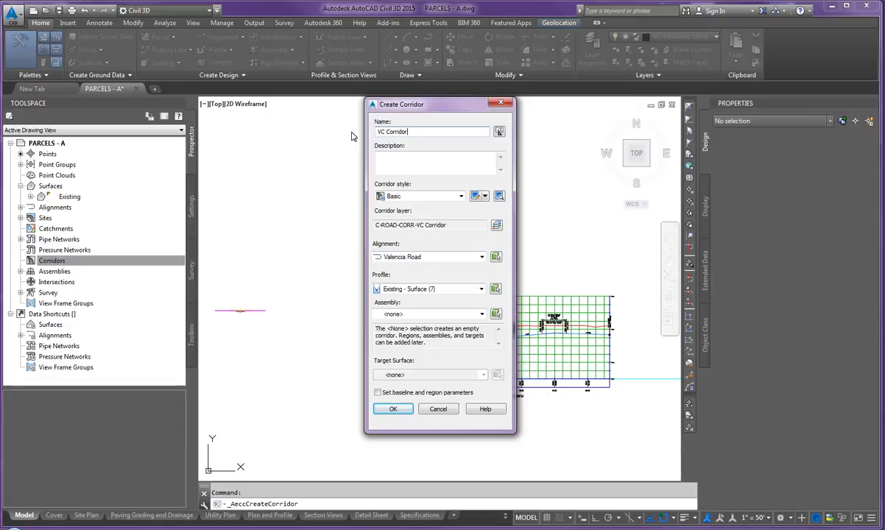
{"action": "left_click", "coordinate": [403, 197]}
{"action": "left_click", "coordinate": [404, 207]}
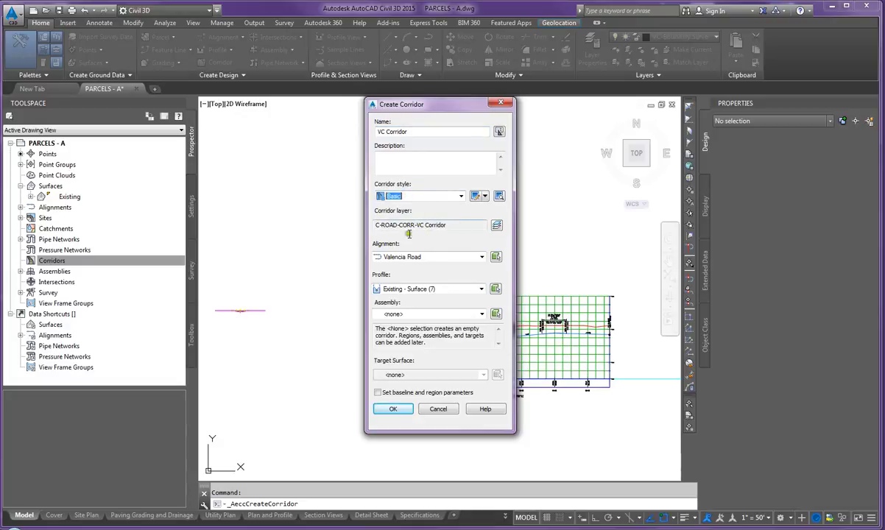
{"action": "left_click", "coordinate": [398, 257]}
{"action": "left_click", "coordinate": [394, 267]}
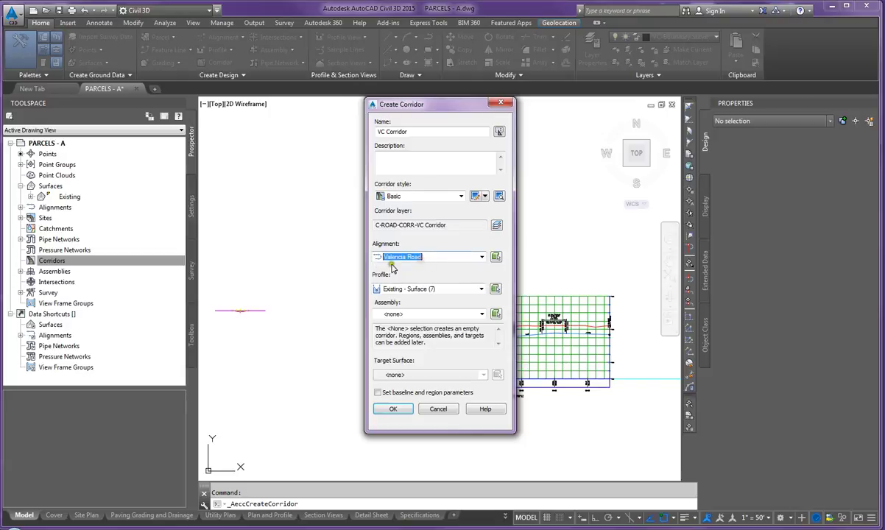
- Assign the Valencia Road profile, VC Assembly and the Existing target surface to the corridor
{"action": "left_click", "coordinate": [433, 287]}
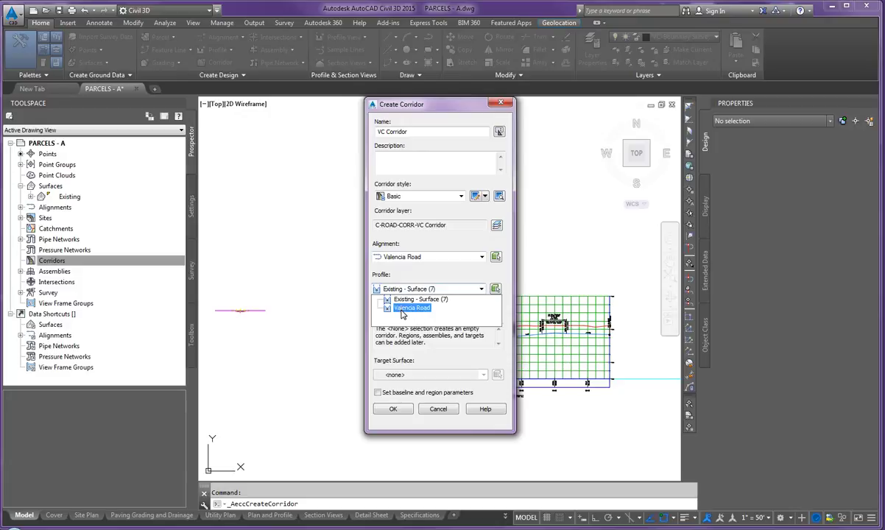
{"action": "left_click", "coordinate": [403, 309]}
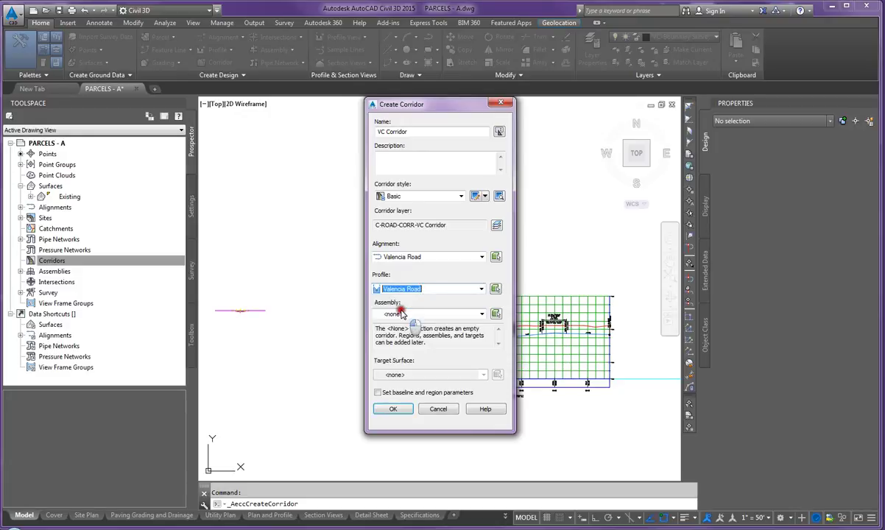
{"action": "left_click", "coordinate": [390, 314]}
{"action": "left_click", "coordinate": [410, 333]}
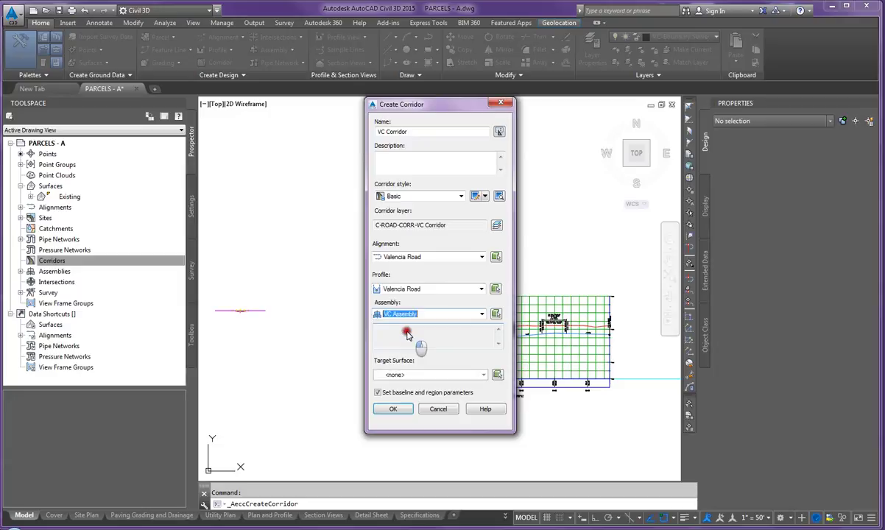
{"action": "left_click", "coordinate": [415, 376]}
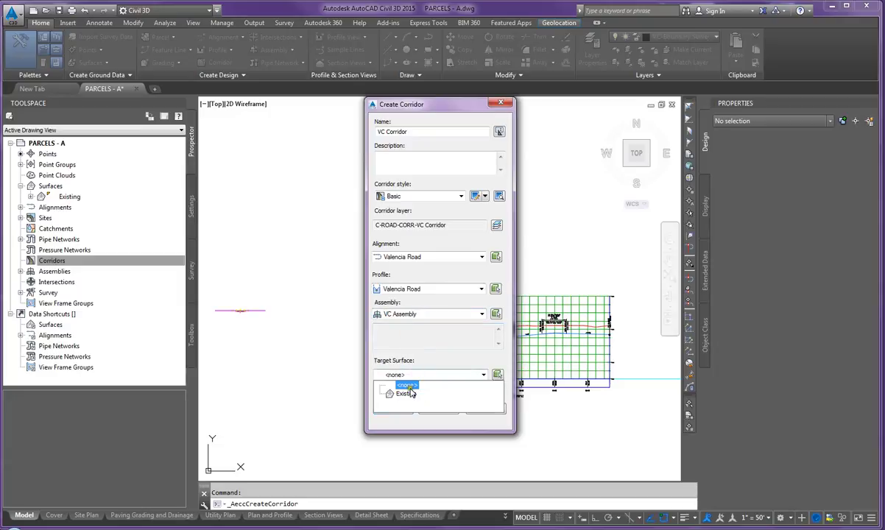
{"action": "left_click", "coordinate": [405, 393]}
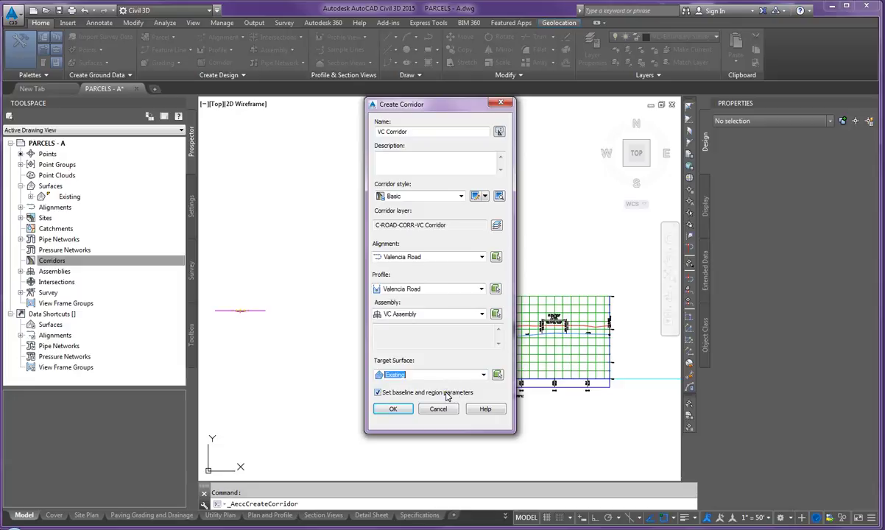
- Try to create the corridor with the default baseline and region parameters
{"action": "left_click", "coordinate": [395, 409]}
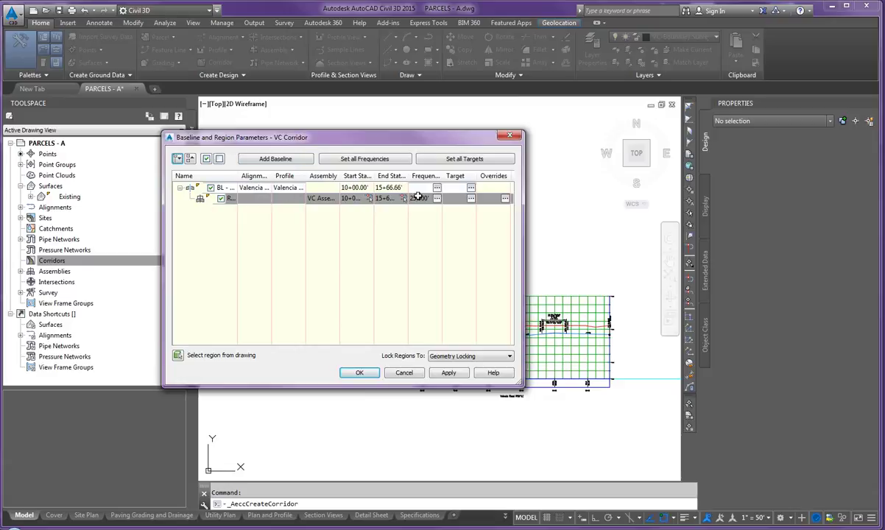
{"action": "left_click_drag", "start_coordinate": [315, 137], "coordinate": [311, 98]}
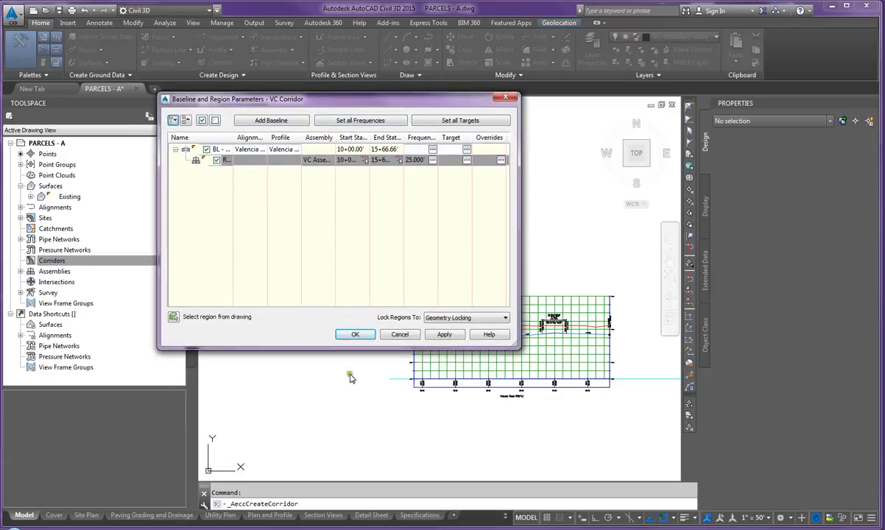
{"action": "left_click", "coordinate": [355, 334]}
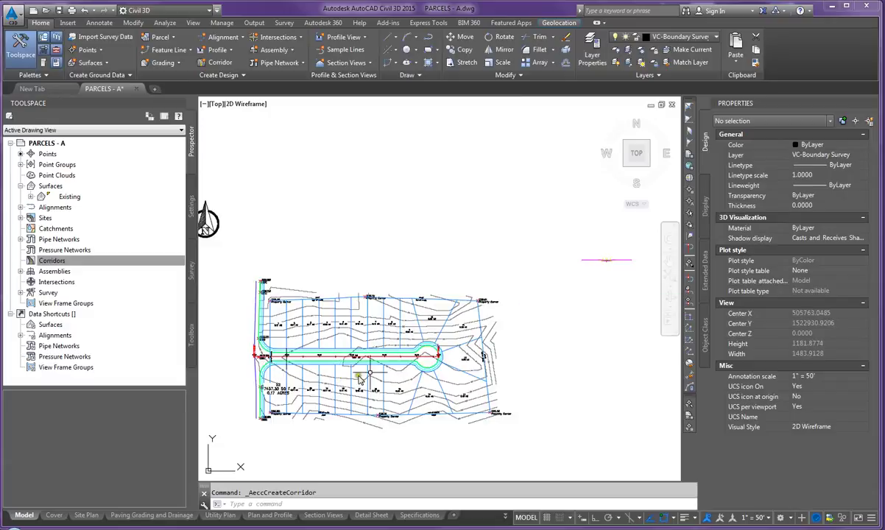
- Start a new corridor again and name it "VC Corridor"
{"action": "scroll", "coordinate": [390, 366], "scroll_direction": "up", "scroll_amount": 4}
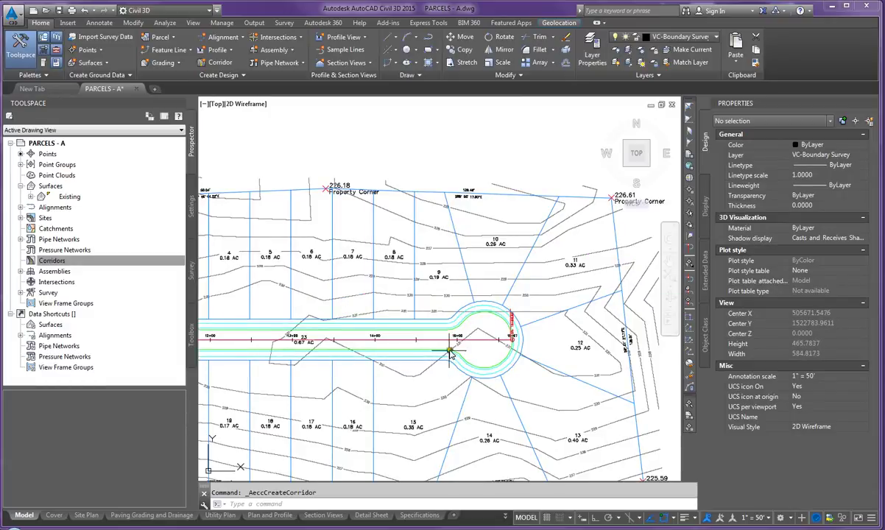
{"action": "scroll", "coordinate": [306, 341], "scroll_direction": "down", "scroll_amount": 2}
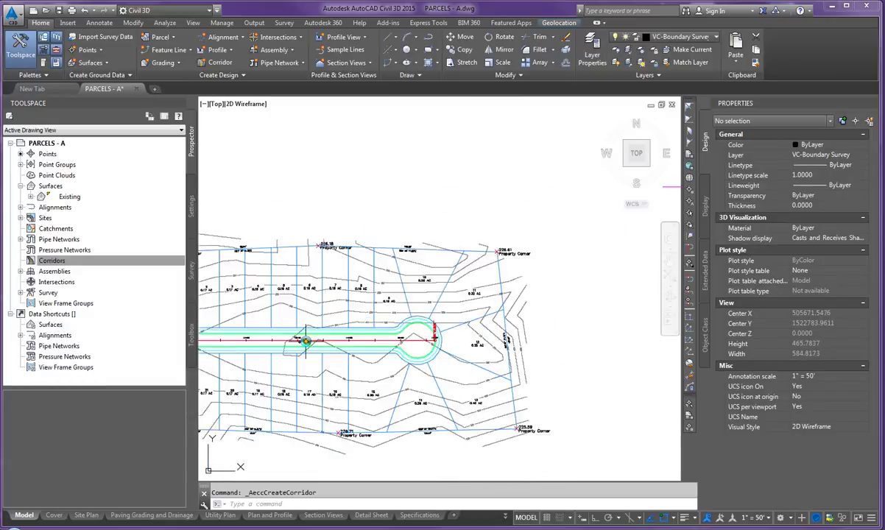
{"action": "scroll", "coordinate": [306, 341], "scroll_direction": "down", "scroll_amount": 2}
{"action": "scroll", "coordinate": [327, 333], "scroll_direction": "up", "scroll_amount": 3}
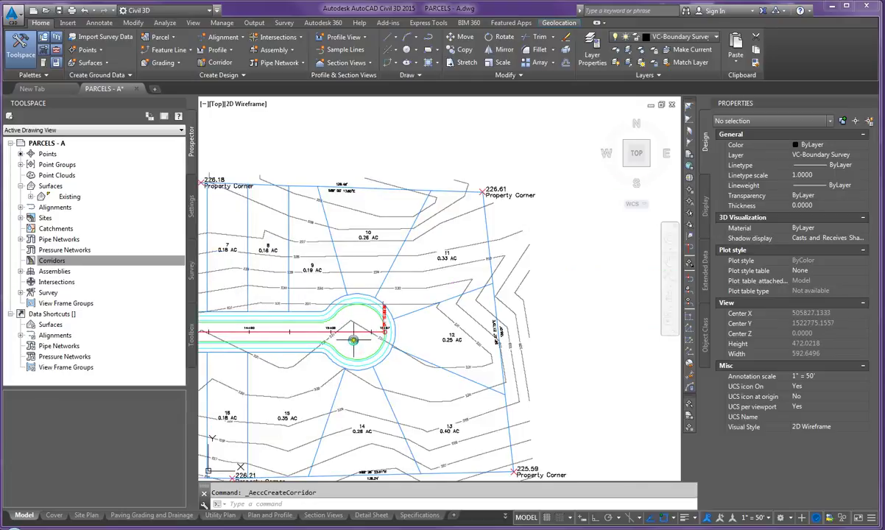
{"action": "left_click", "coordinate": [214, 62]}
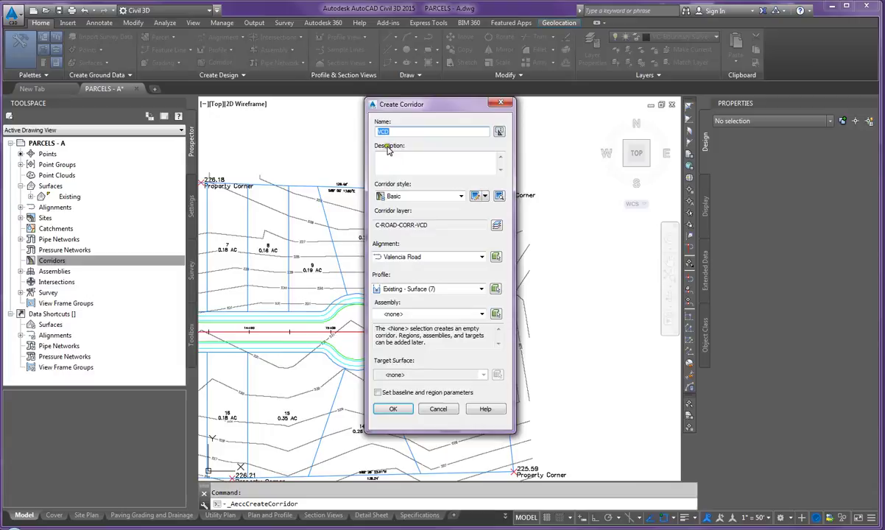
{"action": "type", "text": "V"}
- Choose the Valencia Road profile, VC Assembly and Existing target surface, and accept the corridor definition
{"action": "left_click", "coordinate": [387, 289]}
{"action": "left_click", "coordinate": [410, 307]}
{"action": "left_click", "coordinate": [456, 317]}
{"action": "left_click", "coordinate": [409, 332]}
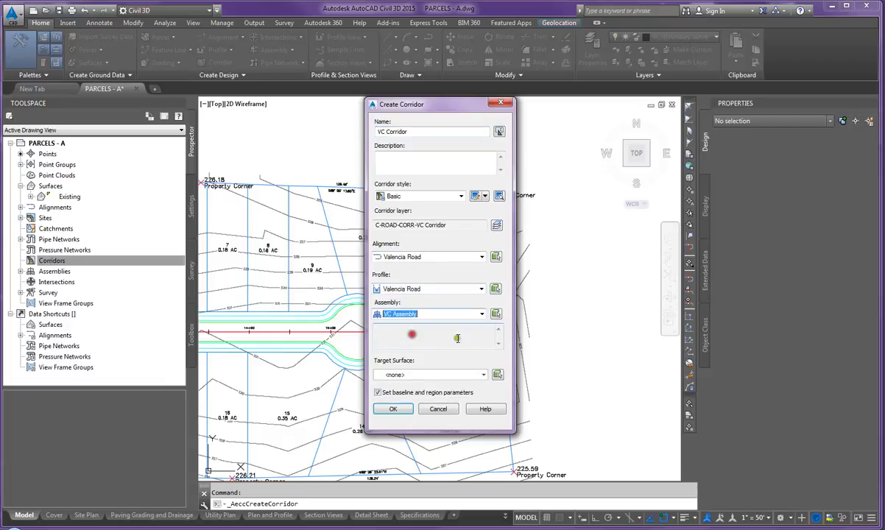
{"action": "left_click", "coordinate": [428, 374]}
{"action": "left_click", "coordinate": [414, 395]}
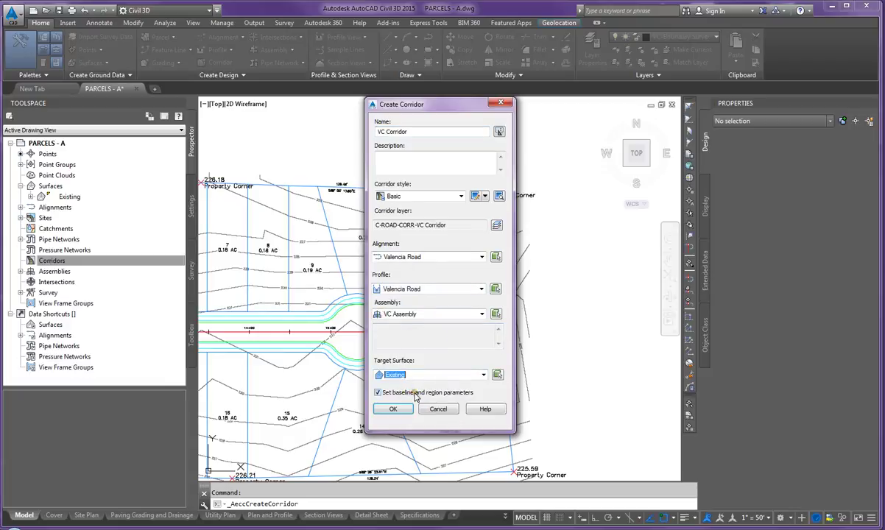
{"action": "left_click", "coordinate": [390, 411]}
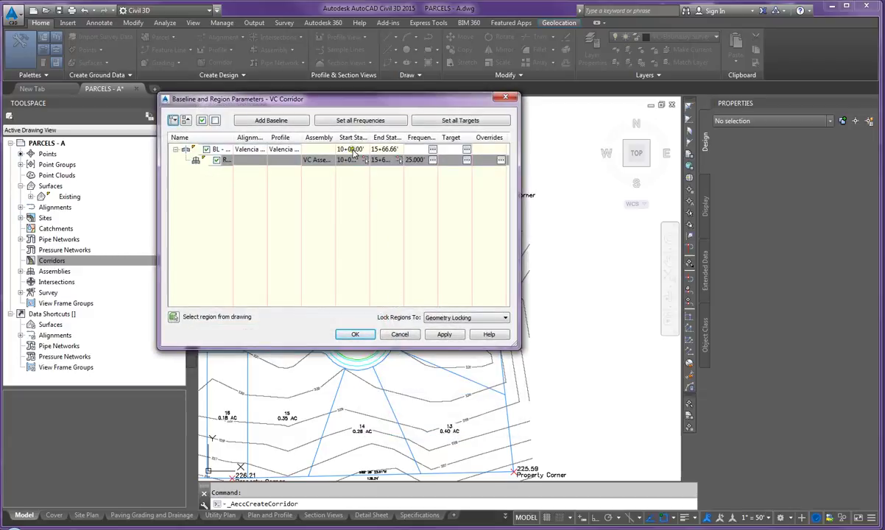
- Set the corridor region's end station to 15+00 and rebuild the corridor with this change
{"action": "left_click", "coordinate": [381, 163]}
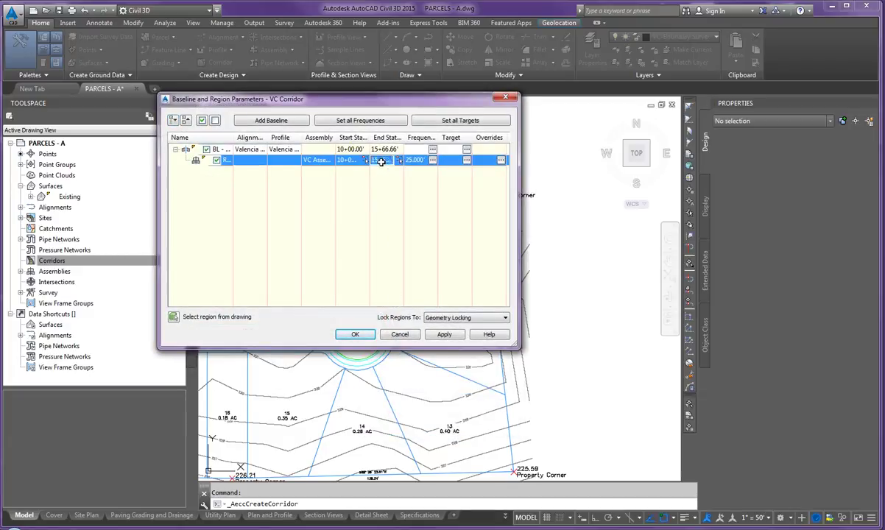
{"action": "left_click", "coordinate": [382, 161]}
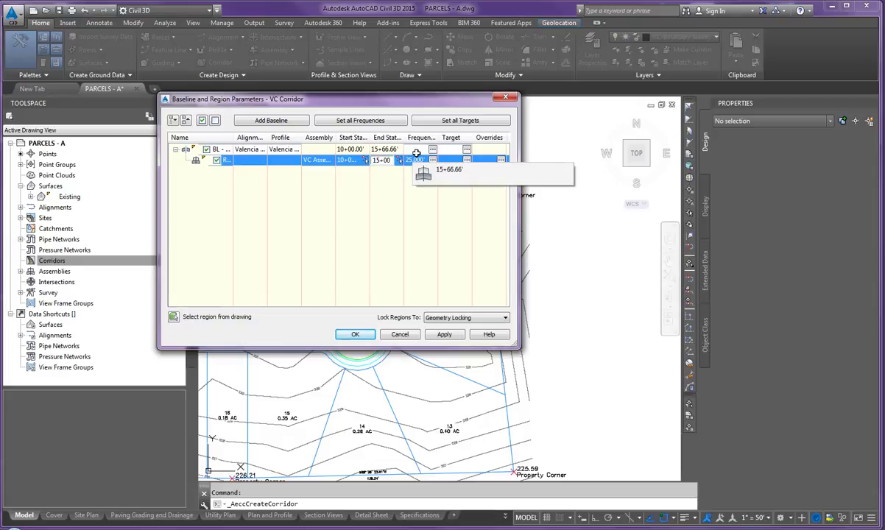
{"action": "left_click", "coordinate": [443, 335]}
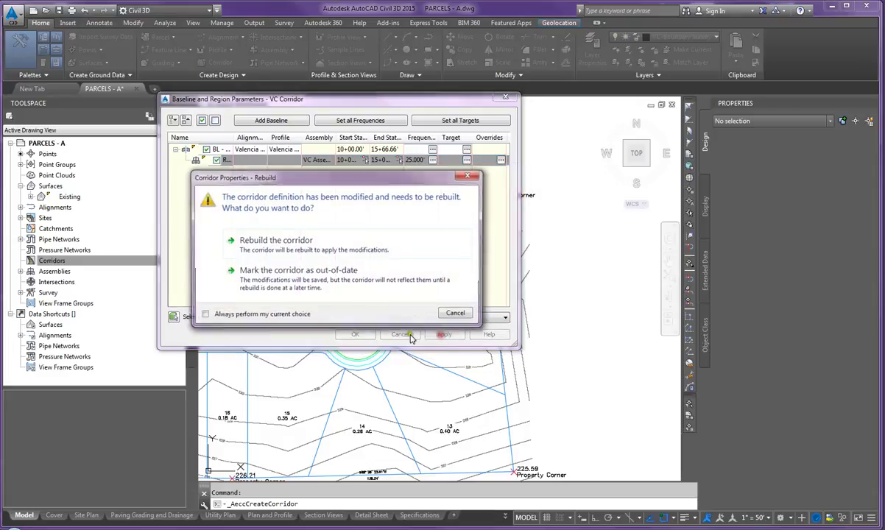
{"action": "left_click", "coordinate": [290, 258]}
{"action": "left_click", "coordinate": [357, 334]}
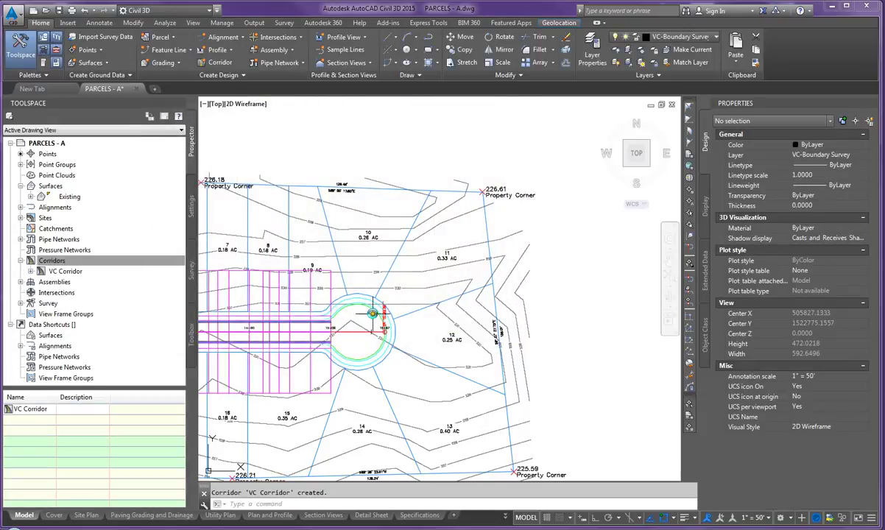
- Expand VC Corridor in the drawing's object tree and open its corridor properties
{"action": "scroll", "coordinate": [354, 328], "scroll_direction": "down", "scroll_amount": 4}
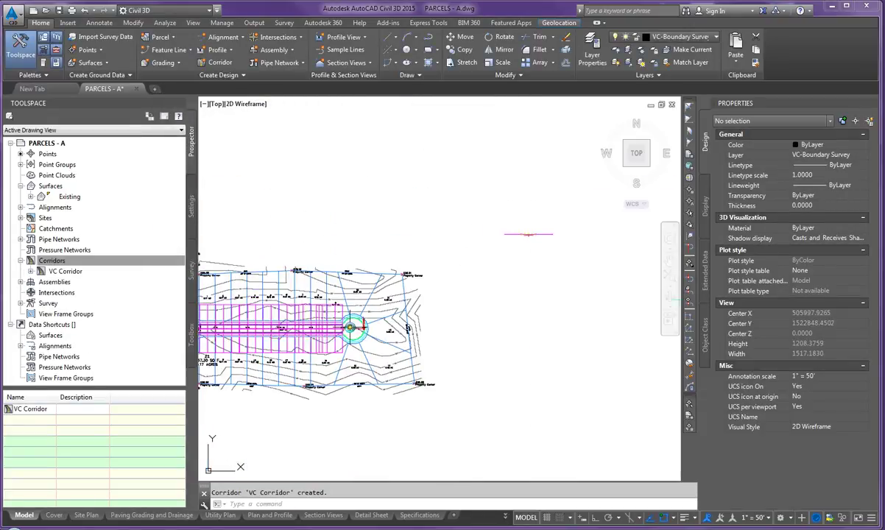
{"action": "scroll", "coordinate": [526, 223], "scroll_direction": "up", "scroll_amount": 8}
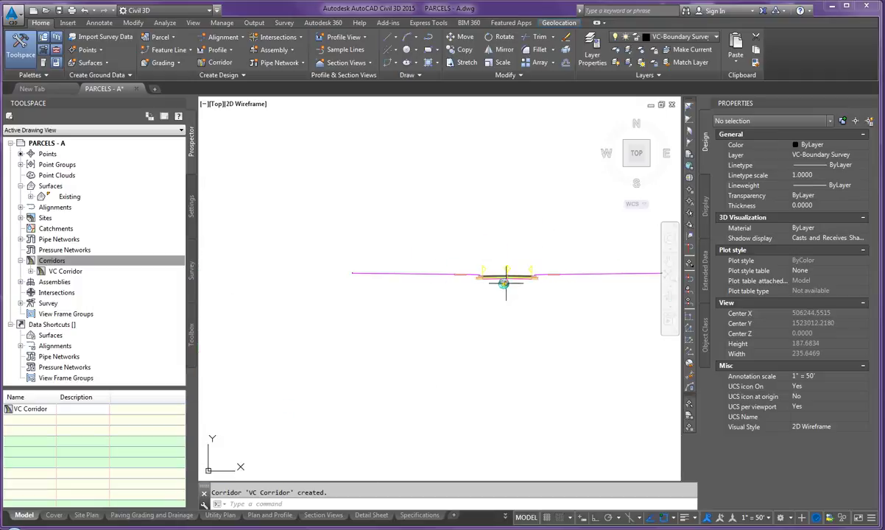
{"action": "scroll", "coordinate": [505, 284], "scroll_direction": "down", "scroll_amount": 6}
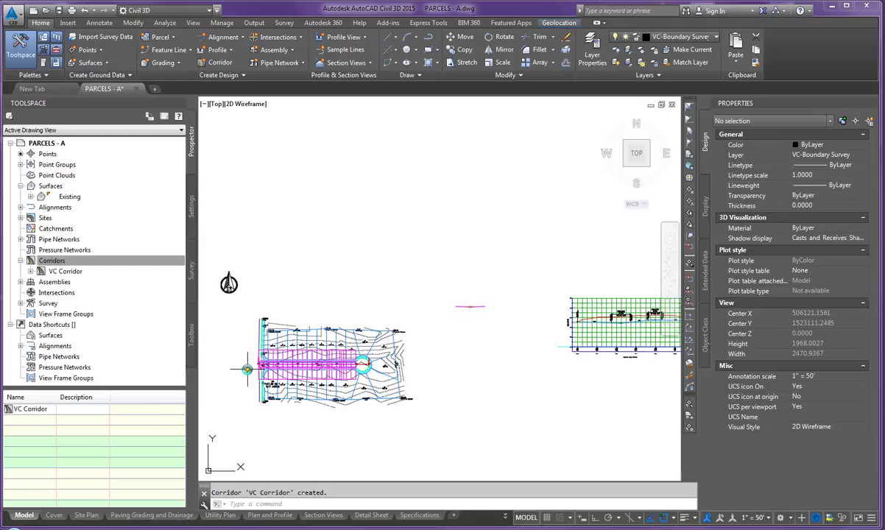
{"action": "left_click", "coordinate": [31, 271]}
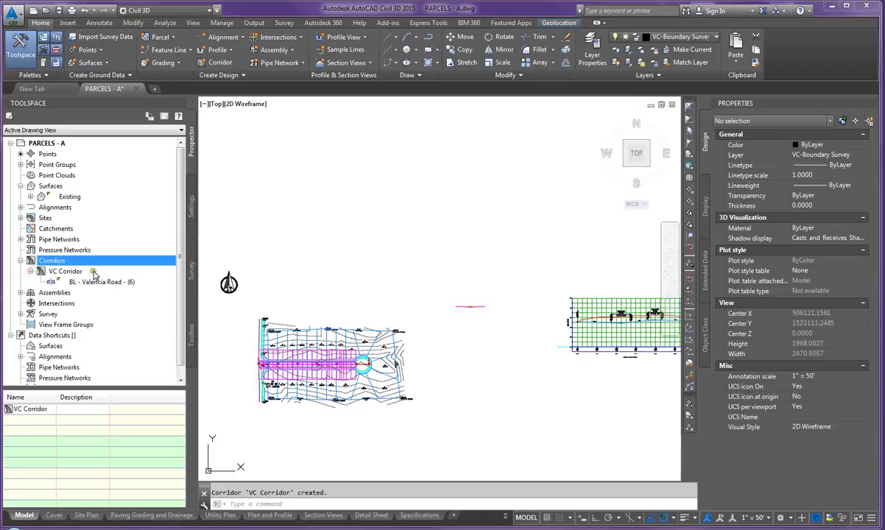
{"action": "scroll", "coordinate": [304, 352], "scroll_direction": "up", "scroll_amount": 2}
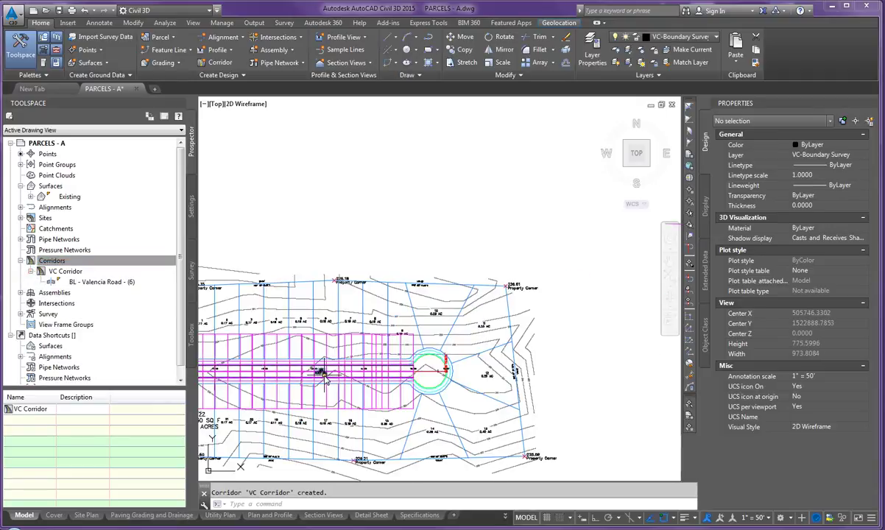
{"action": "left_click", "coordinate": [66, 271]}
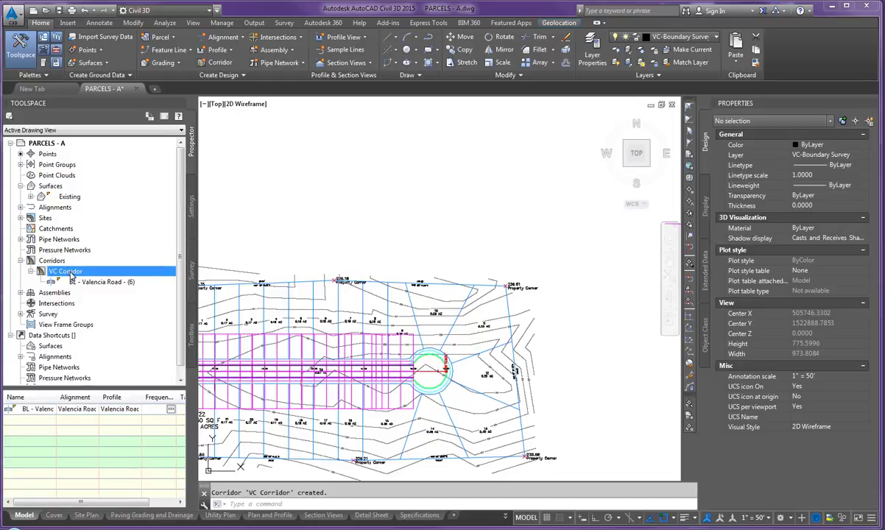
{"action": "right_click", "coordinate": [72, 275]}
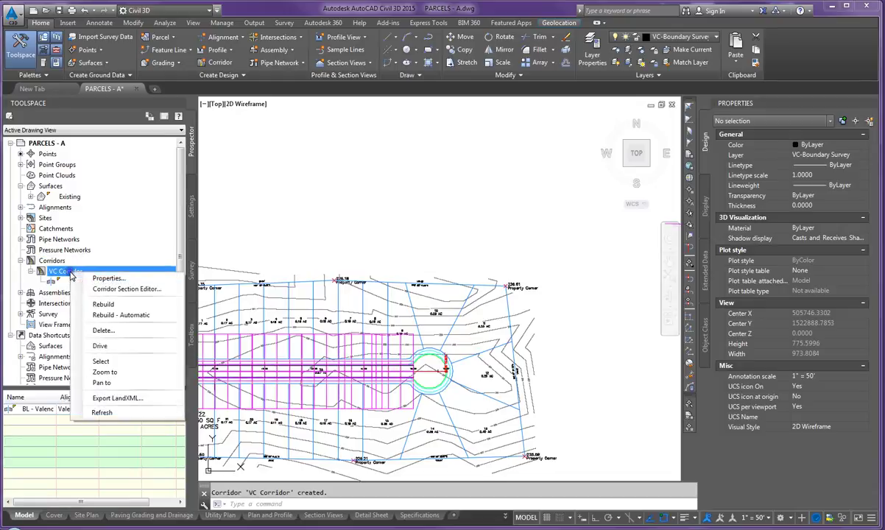
{"action": "left_click", "coordinate": [106, 279]}
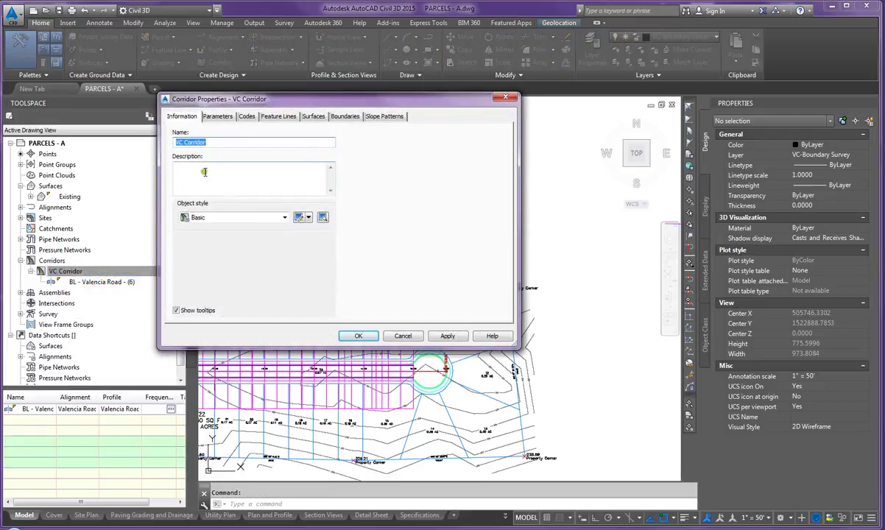
- Review the corridor's parameters, codes and feature lines in its properties
{"action": "left_click", "coordinate": [218, 117]}
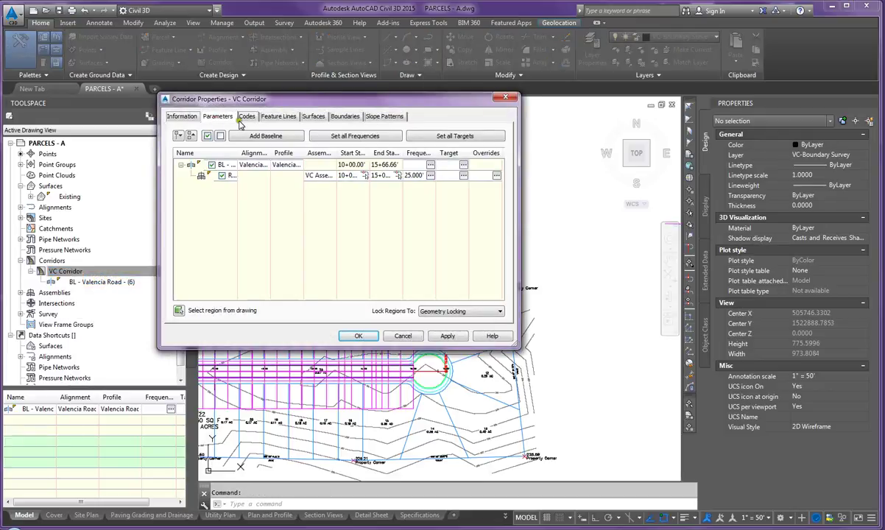
{"action": "left_click", "coordinate": [246, 118]}
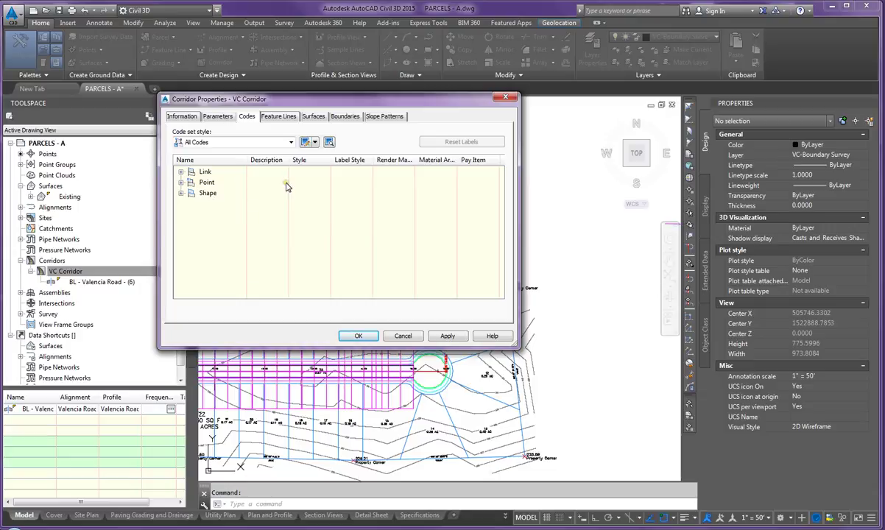
{"action": "left_click", "coordinate": [267, 116]}
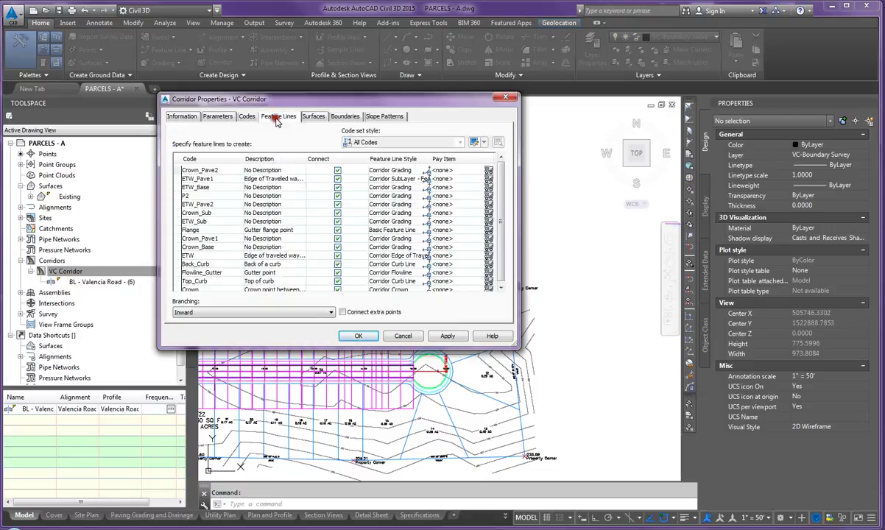
- Create a corridor surface for VC Corridor and add link data with the Top code to it
{"action": "left_click", "coordinate": [322, 117]}
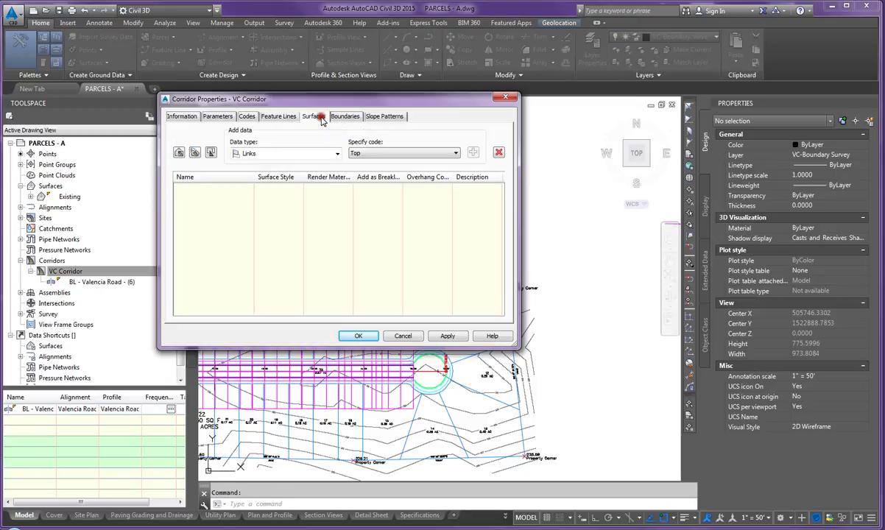
{"action": "left_click", "coordinate": [179, 154]}
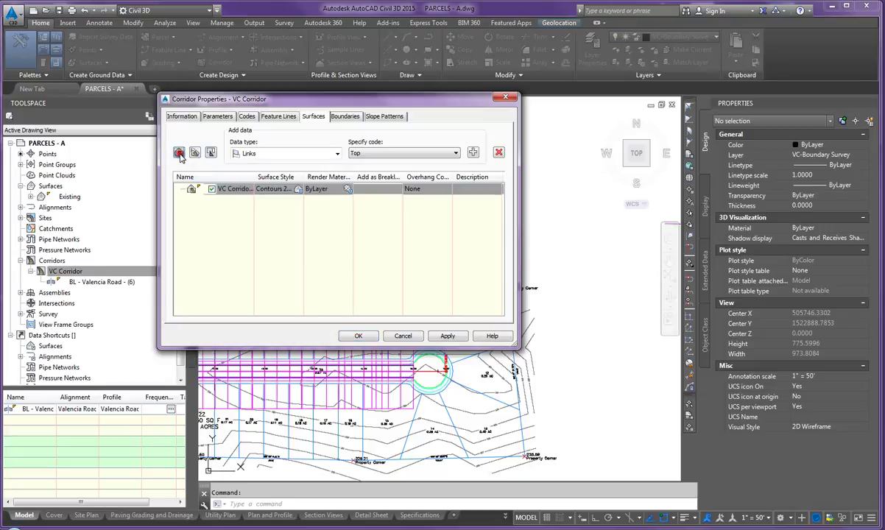
{"action": "left_click", "coordinate": [262, 153]}
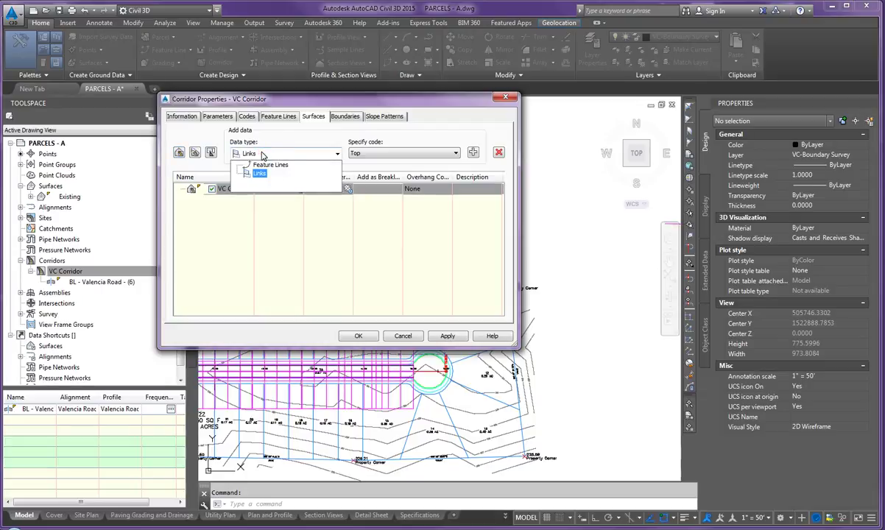
{"action": "left_click", "coordinate": [259, 155]}
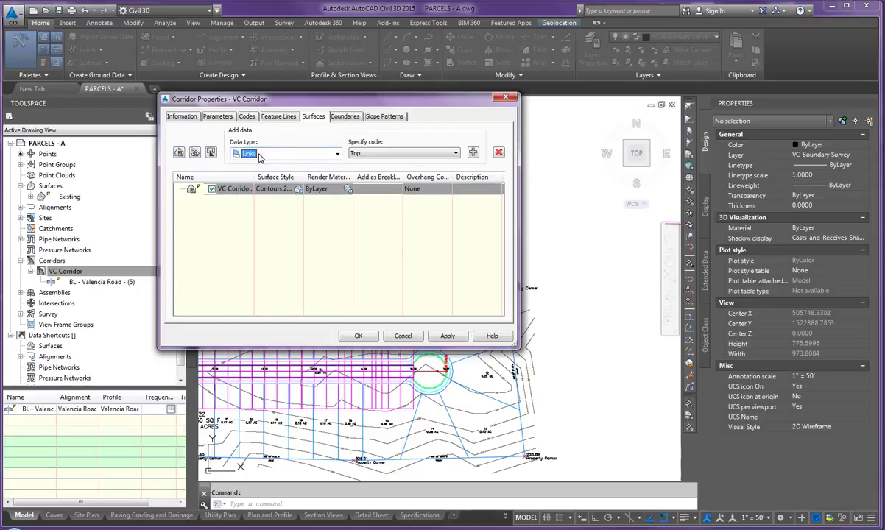
{"action": "left_click", "coordinate": [390, 154]}
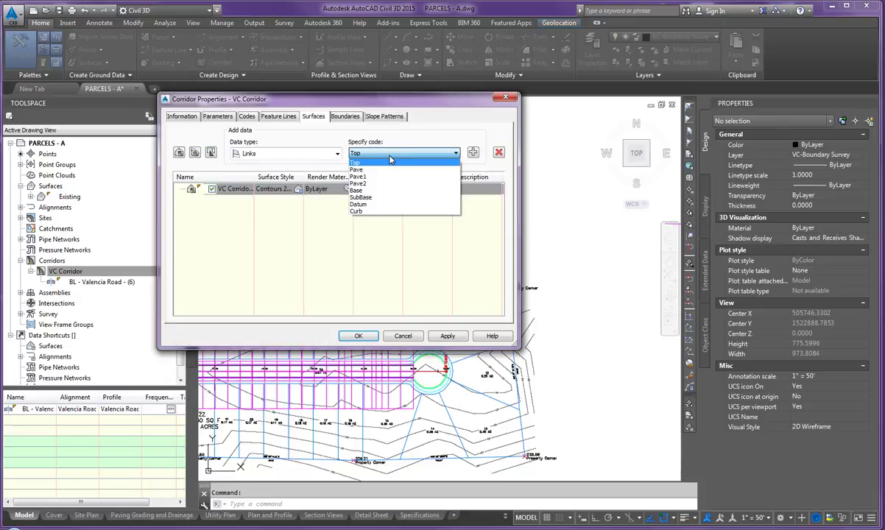
{"action": "left_click", "coordinate": [390, 158]}
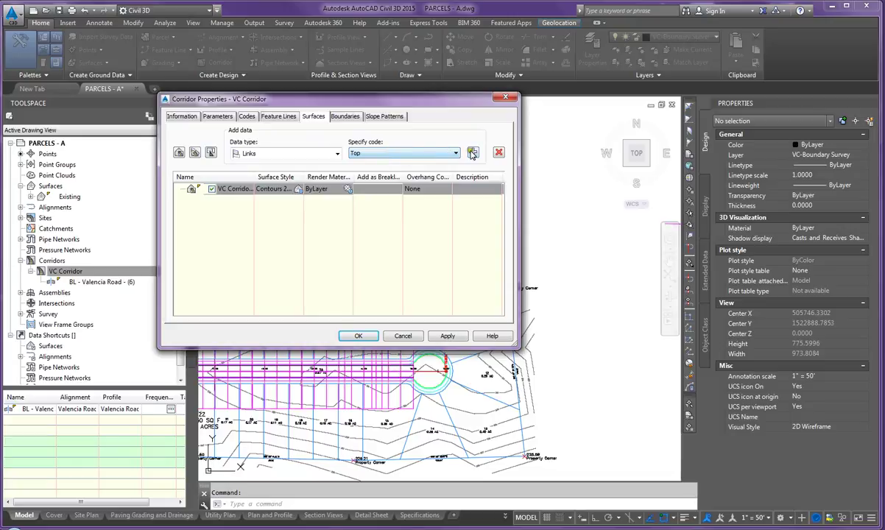
{"action": "left_click", "coordinate": [473, 154]}
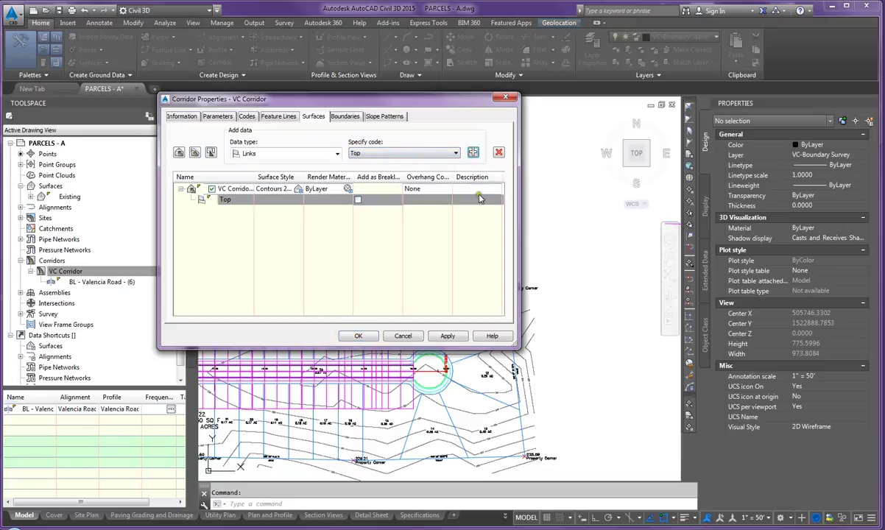
- Apply the corridor surface definition, rebuild the corridor and accept its properties
{"action": "left_click", "coordinate": [449, 336]}
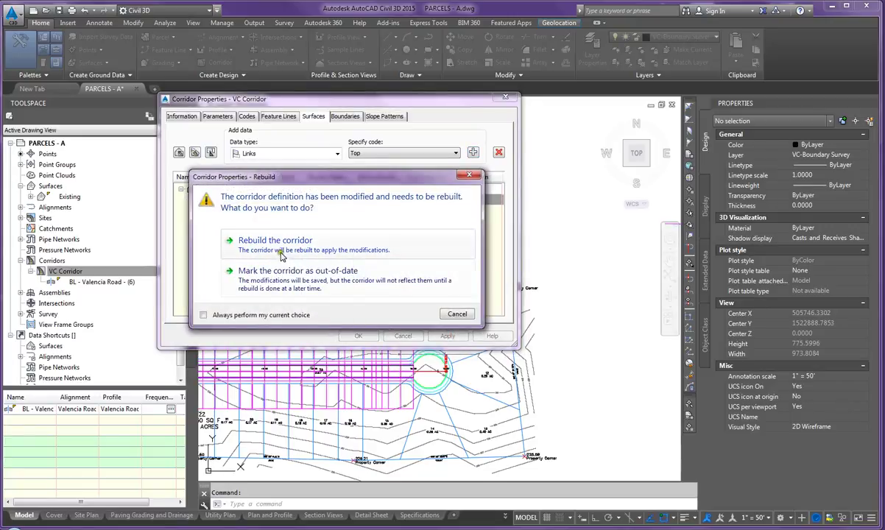
{"action": "left_click", "coordinate": [277, 243]}
{"action": "left_click", "coordinate": [360, 336]}
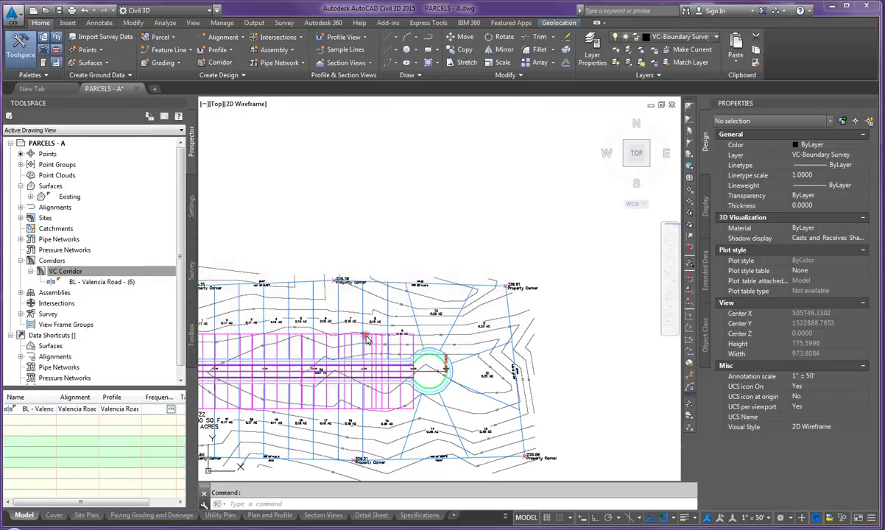
- Save the drawing with the new corridor surface
{"action": "scroll", "coordinate": [368, 361], "scroll_direction": "down", "scroll_amount": 4}
{"action": "scroll", "coordinate": [361, 370], "scroll_direction": "up", "scroll_amount": 8}
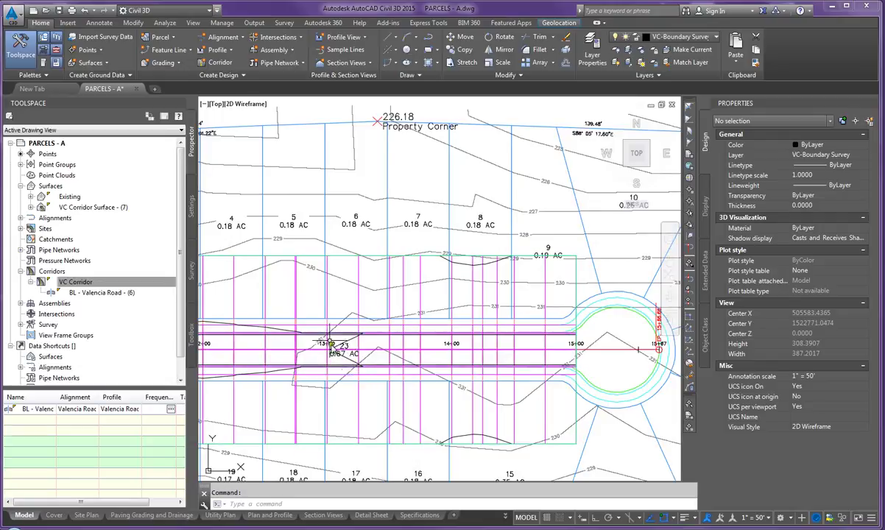
{"action": "scroll", "coordinate": [349, 377], "scroll_direction": "down", "scroll_amount": 5}
{"action": "scroll", "coordinate": [324, 340], "scroll_direction": "up", "scroll_amount": 4}
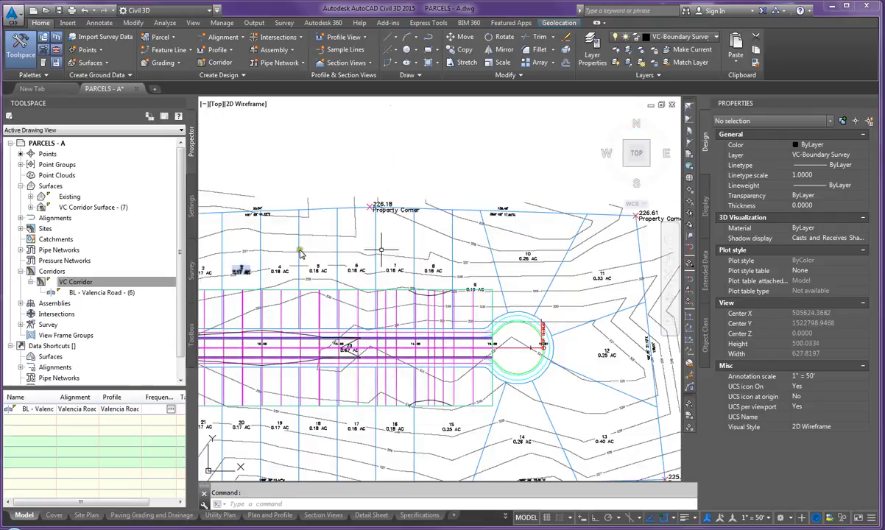
{"action": "mouse_move", "coordinate": [352, 323]}
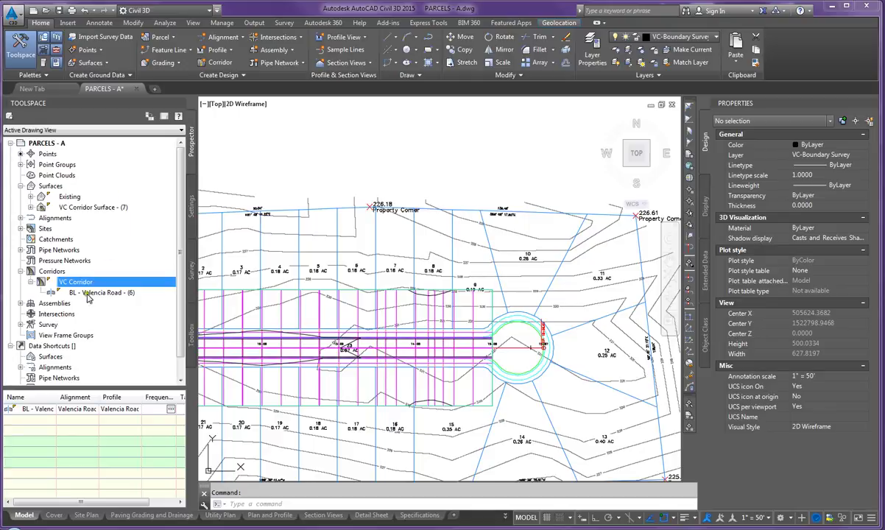
{"action": "scroll", "coordinate": [372, 345], "scroll_direction": "down", "scroll_amount": 5}
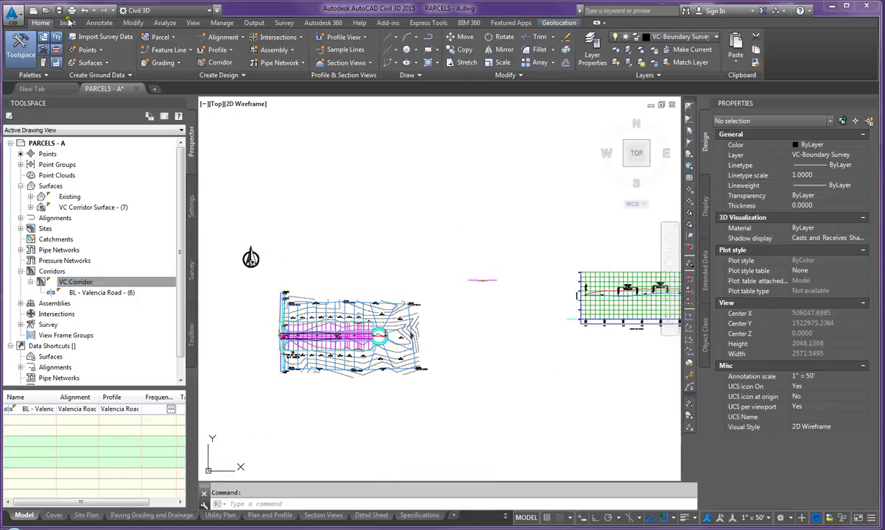
{"action": "left_click", "coordinate": [60, 10]}
- Freeze the layer of the VC Corridor object and select the corridor surface to check its contours
{"action": "scroll", "coordinate": [304, 339], "scroll_direction": "up", "scroll_amount": 4}
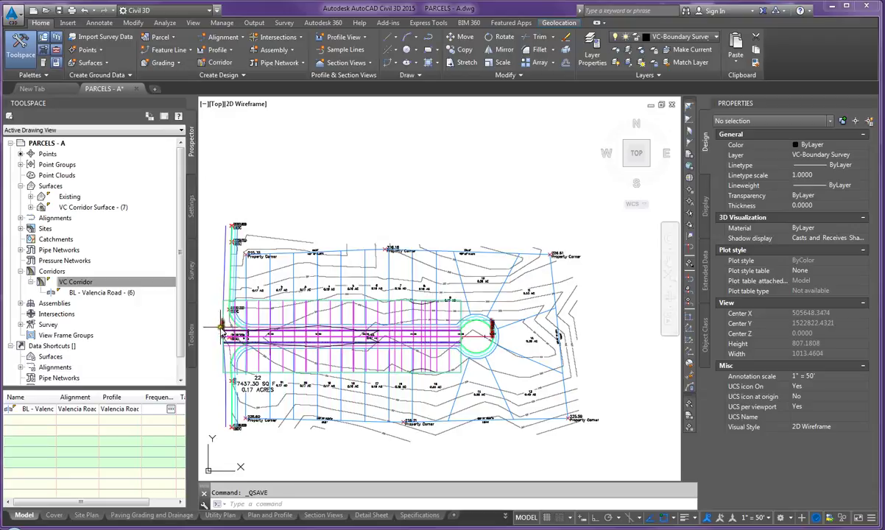
{"action": "scroll", "coordinate": [234, 328], "scroll_direction": "up", "scroll_amount": 3}
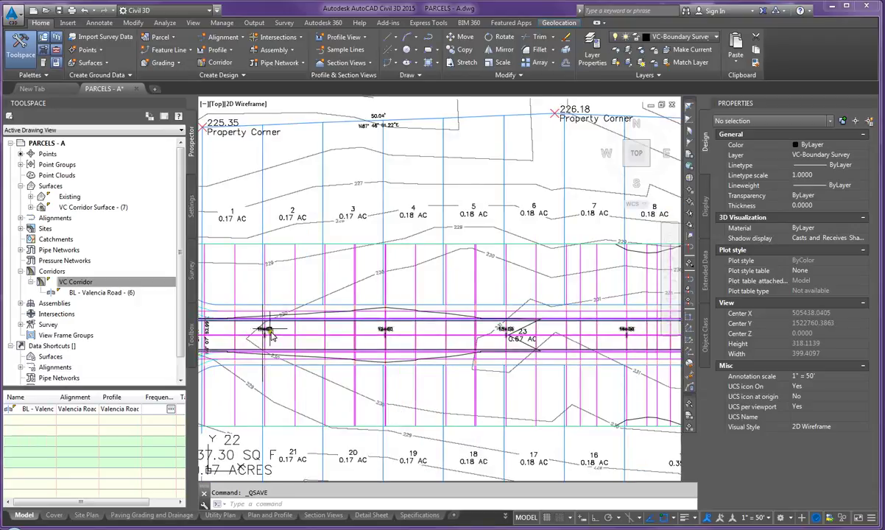
{"action": "scroll", "coordinate": [254, 328], "scroll_direction": "down", "scroll_amount": 2}
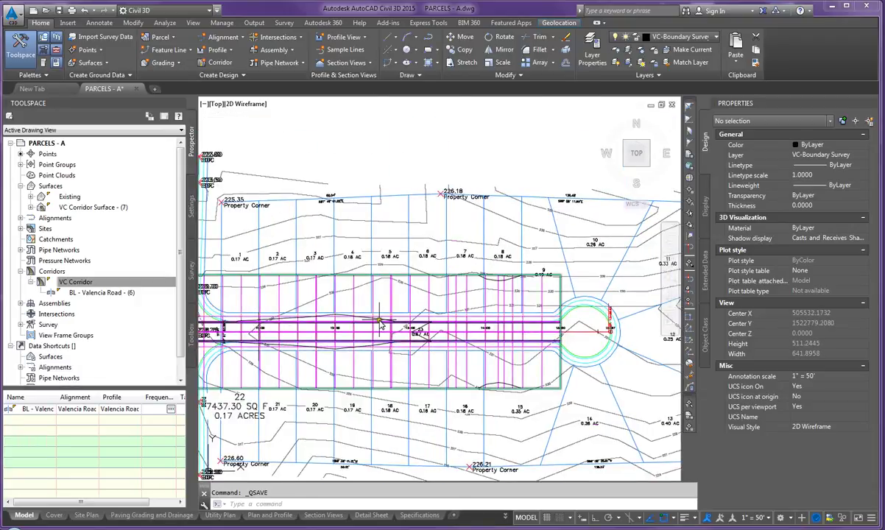
{"action": "key", "text": "Escape"}
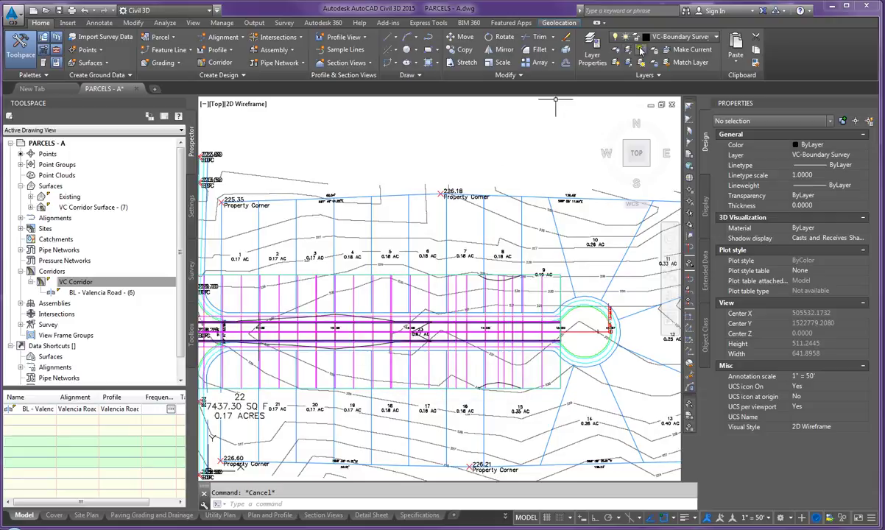
{"action": "left_click", "coordinate": [467, 285]}
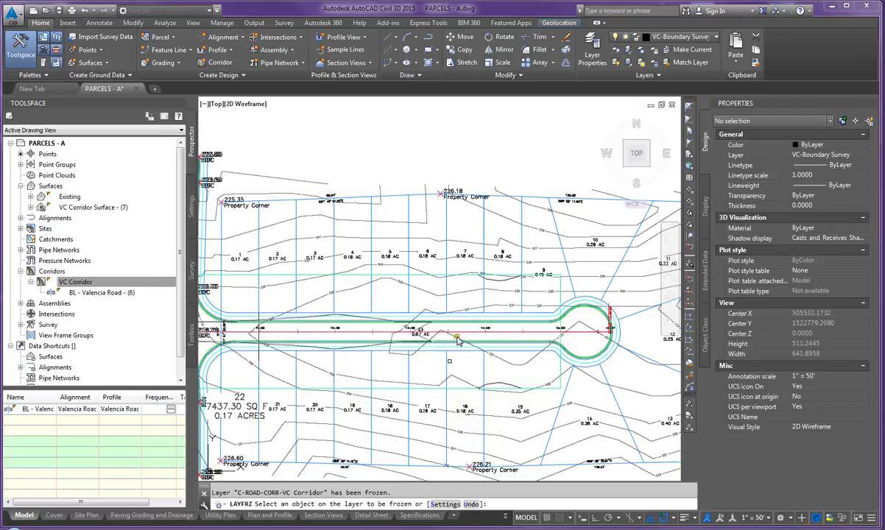
{"action": "key", "text": "Escape"}
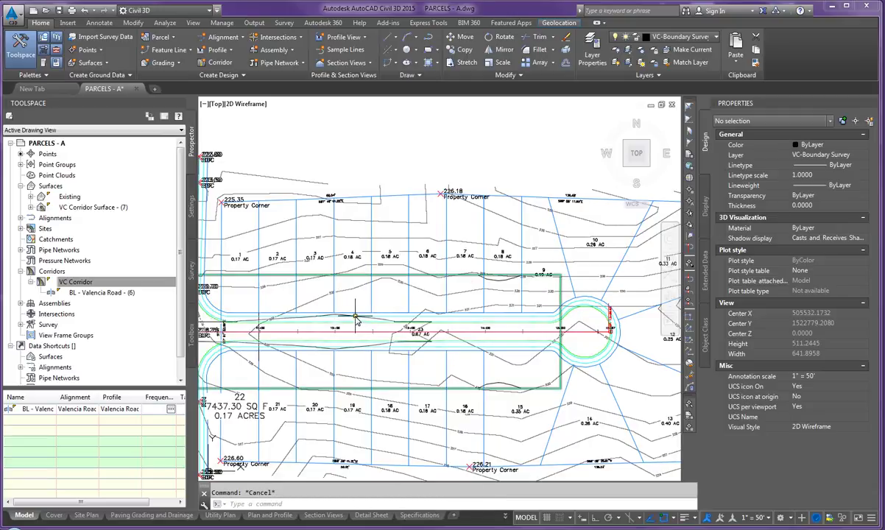
{"action": "left_click", "coordinate": [356, 318]}
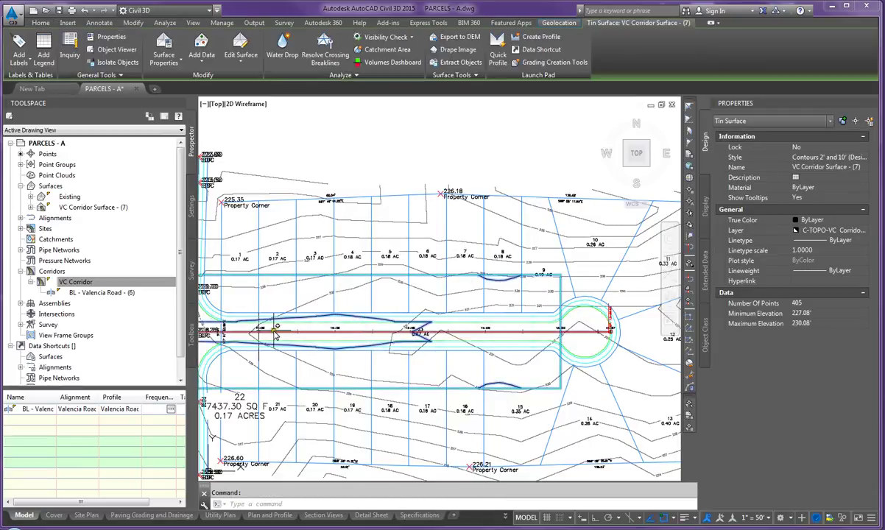
{"action": "scroll", "coordinate": [277, 333], "scroll_direction": "down", "scroll_amount": 5}
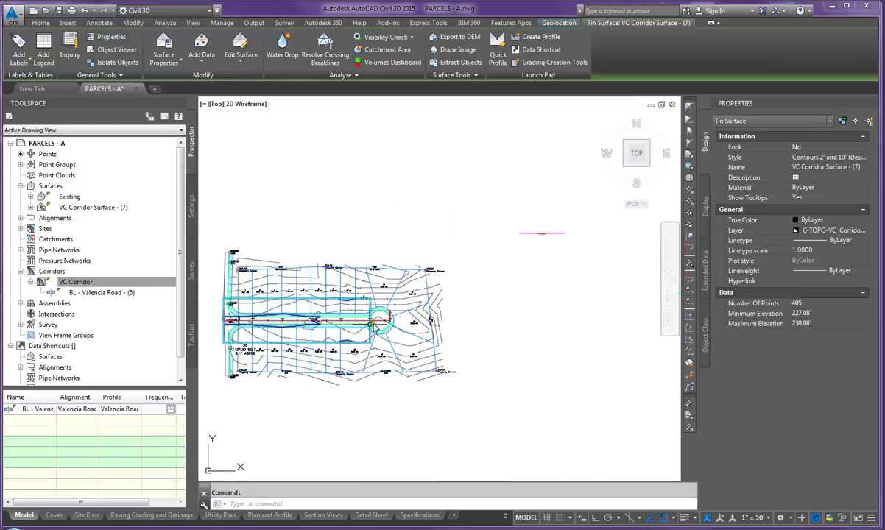
{"action": "key", "text": "Escape"}
- Pull the sag PVI of the Valencia Road design profile well downward in the profile view
{"action": "scroll", "coordinate": [361, 317], "scroll_direction": "down", "scroll_amount": 4}
{"action": "scroll", "coordinate": [458, 300], "scroll_direction": "up", "scroll_amount": 7}
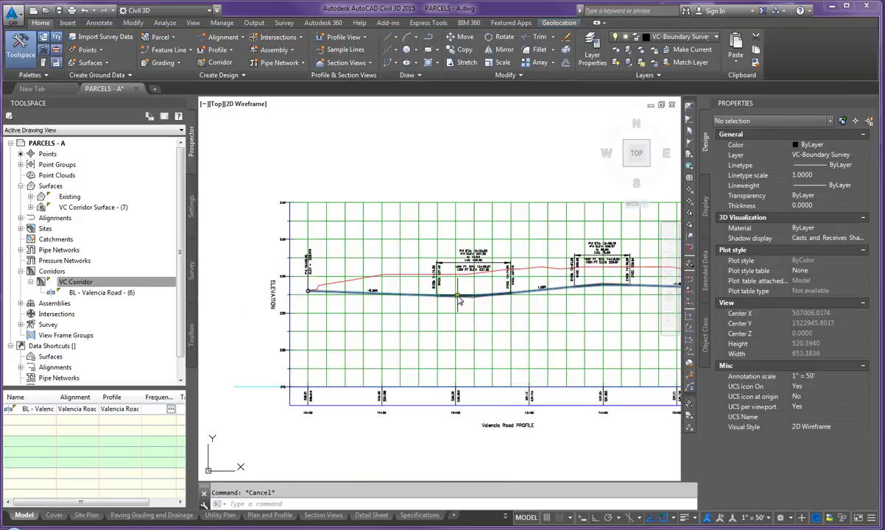
{"action": "left_click", "coordinate": [458, 300]}
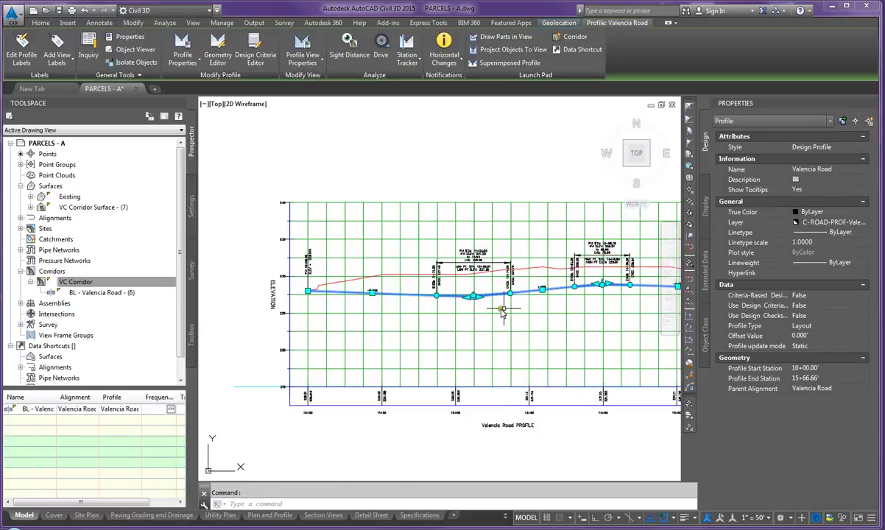
{"action": "scroll", "coordinate": [507, 324], "scroll_direction": "down", "scroll_amount": 5}
{"action": "scroll", "coordinate": [368, 326], "scroll_direction": "up", "scroll_amount": 2}
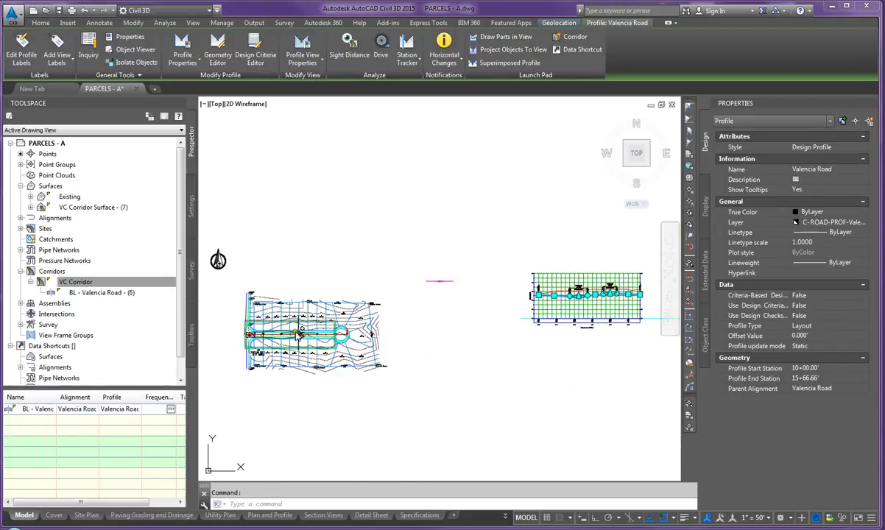
{"action": "left_click", "coordinate": [554, 296]}
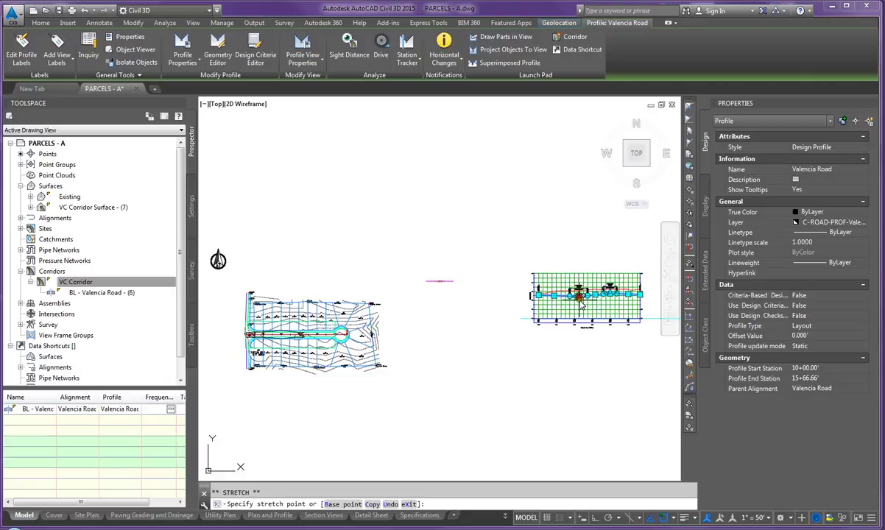
{"action": "left_click", "coordinate": [579, 305]}
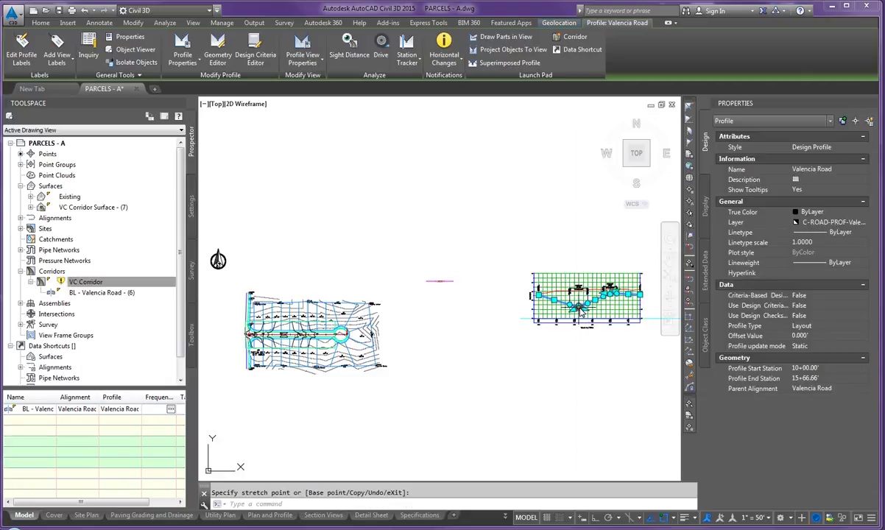
{"action": "key", "text": "Escape"}
- Set the width of the road assembly's right-side LinkWidthAndSlope subassembly to 150 feet
{"action": "scroll", "coordinate": [287, 361], "scroll_direction": "up", "scroll_amount": 5}
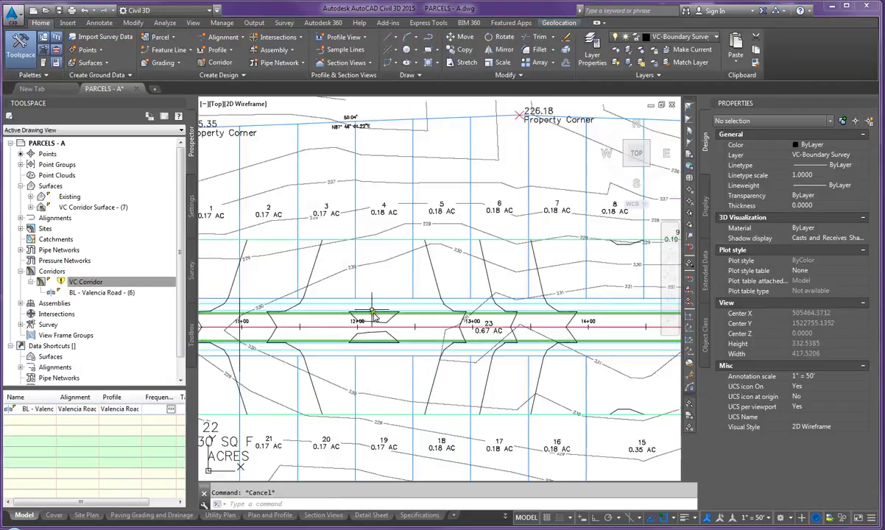
{"action": "scroll", "coordinate": [352, 332], "scroll_direction": "down", "scroll_amount": 2}
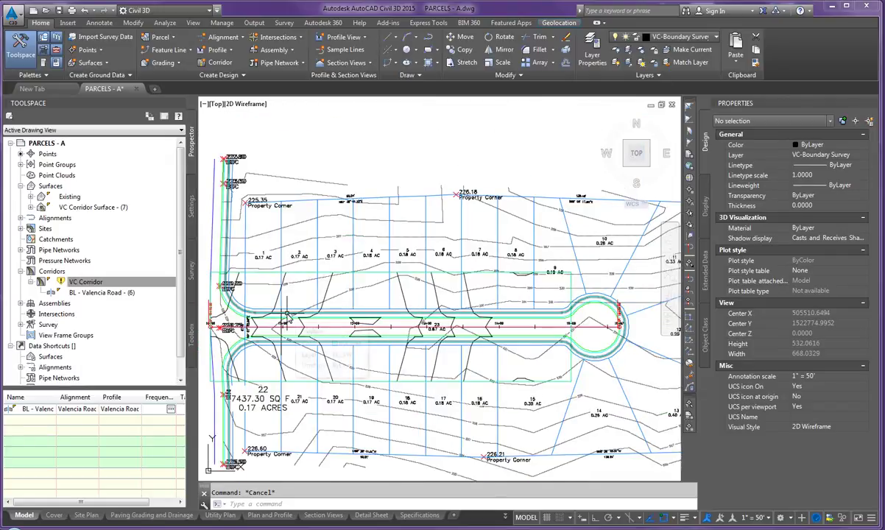
{"action": "scroll", "coordinate": [414, 246], "scroll_direction": "down", "scroll_amount": 5}
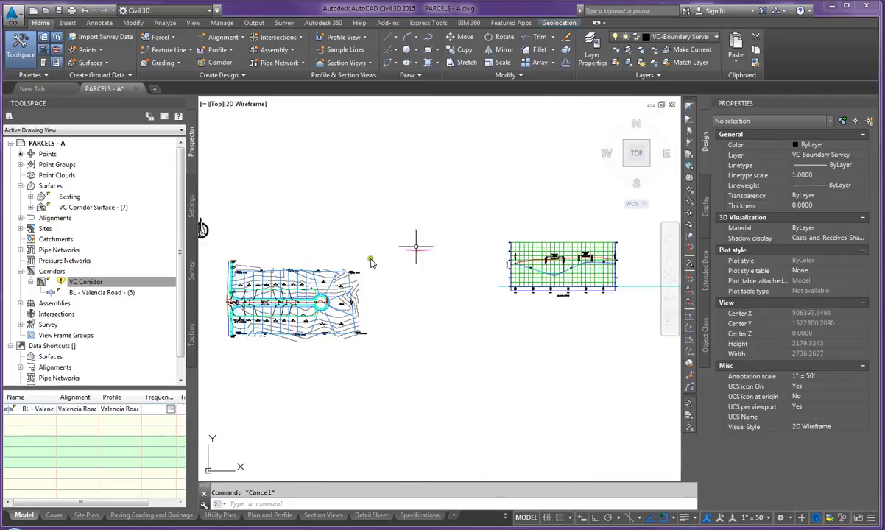
{"action": "left_click", "coordinate": [447, 260]}
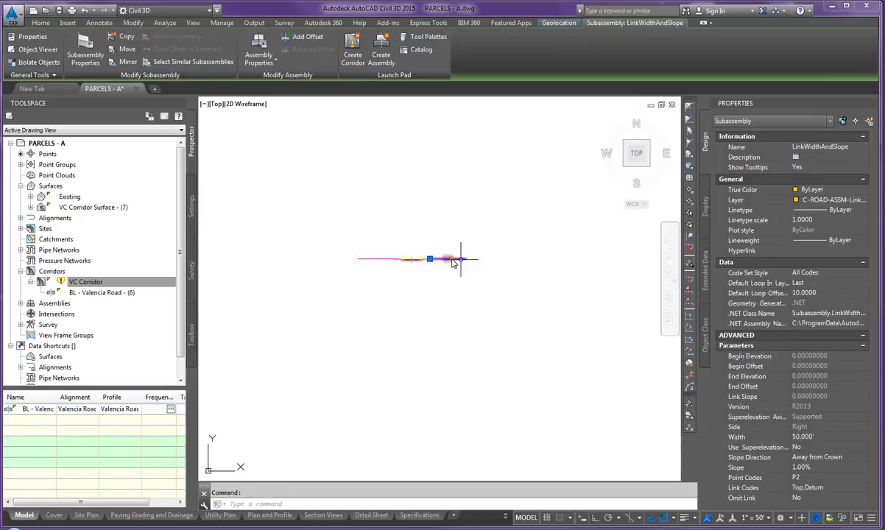
{"action": "scroll", "coordinate": [500, 300], "scroll_direction": "down", "scroll_amount": 4}
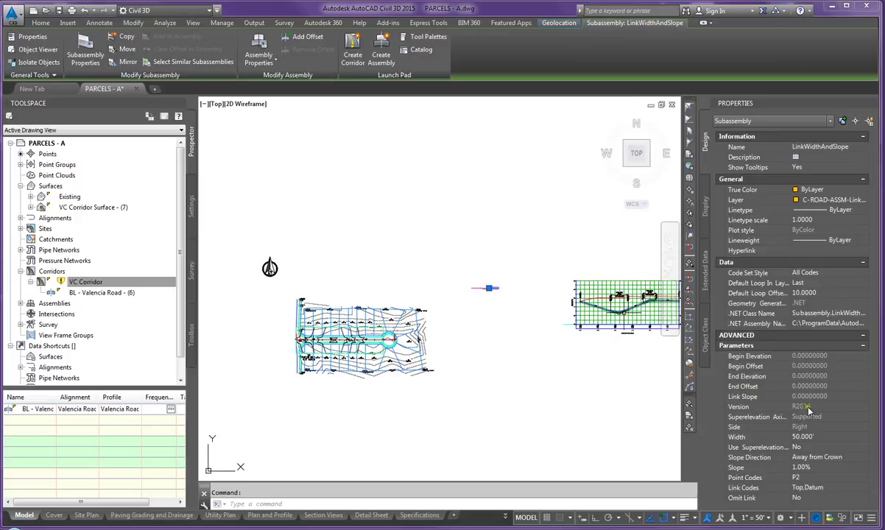
{"action": "key", "text": "Escape"}
{"action": "scroll", "coordinate": [498, 295], "scroll_direction": "up", "scroll_amount": 9}
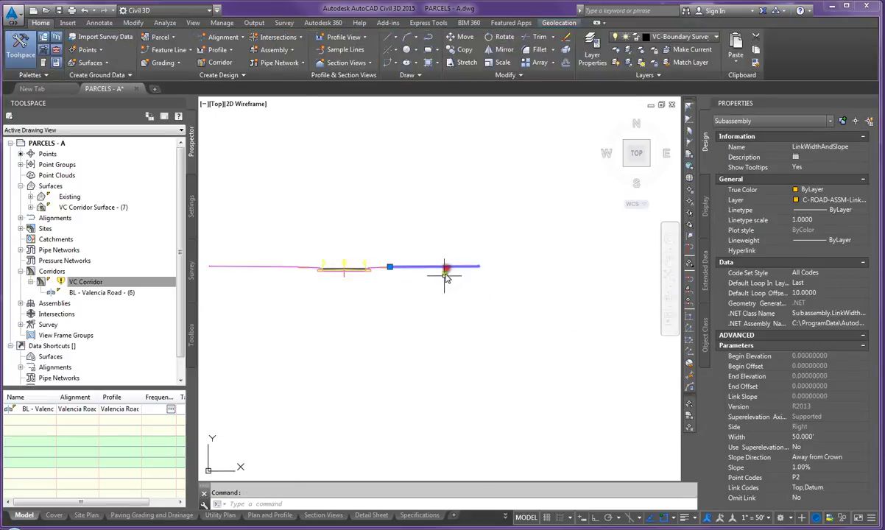
{"action": "left_click", "coordinate": [446, 274]}
{"action": "left_click", "coordinate": [824, 439]}
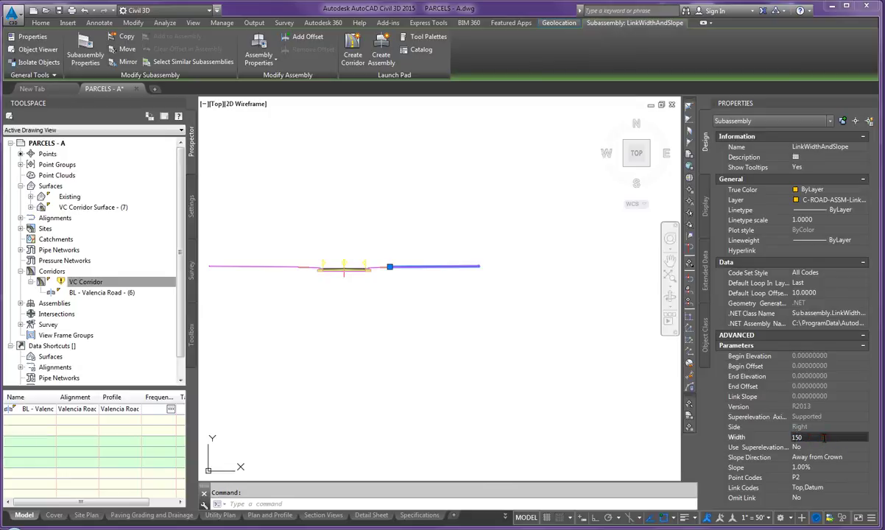
{"action": "key", "text": "Return"}
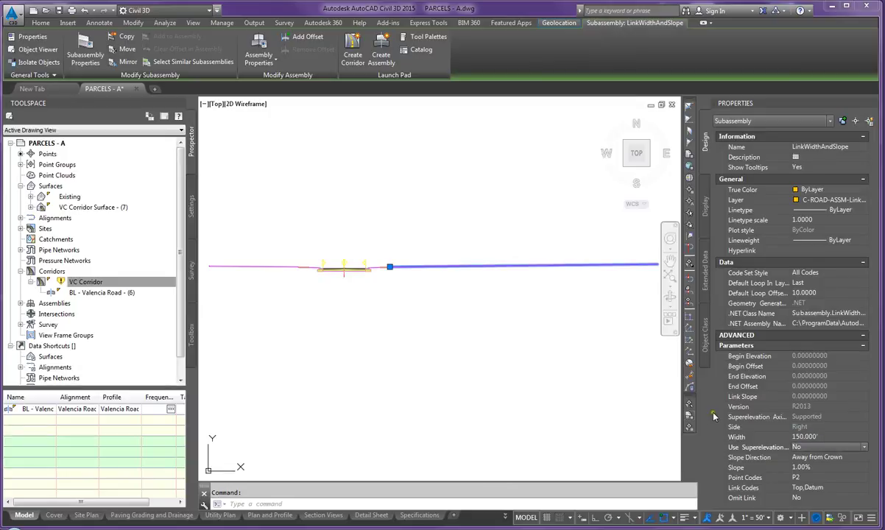
{"action": "key", "text": "Escape"}
- Rebuild the VC Corridor to apply the new width of the assembly's right-side link
{"action": "scroll", "coordinate": [451, 344], "scroll_direction": "down", "scroll_amount": 5}
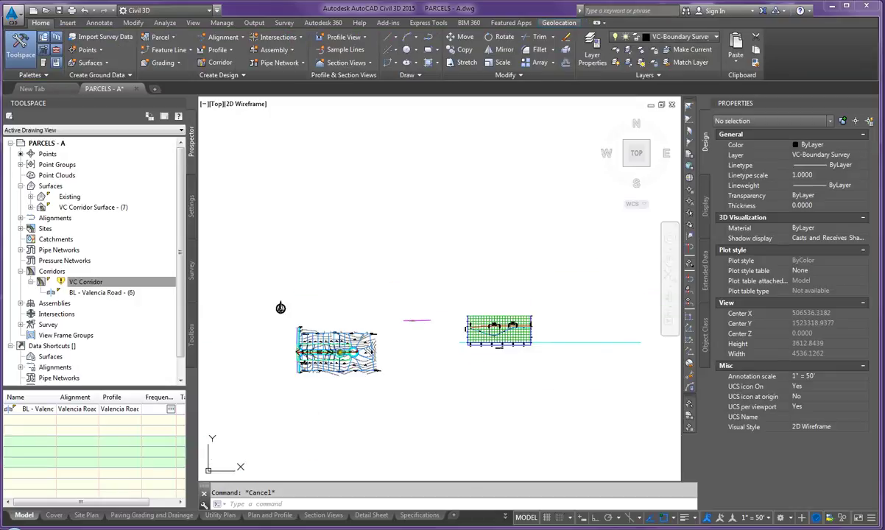
{"action": "scroll", "coordinate": [330, 347], "scroll_direction": "up", "scroll_amount": 5}
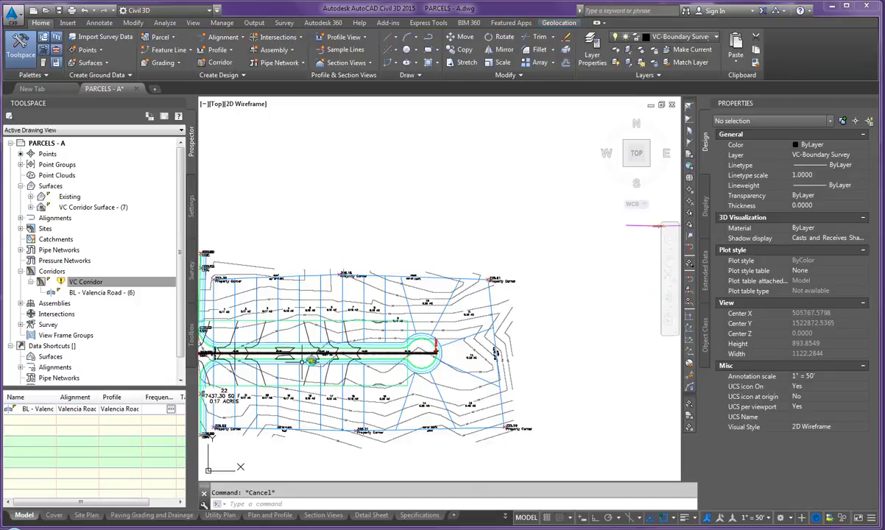
{"action": "right_click", "coordinate": [72, 285]}
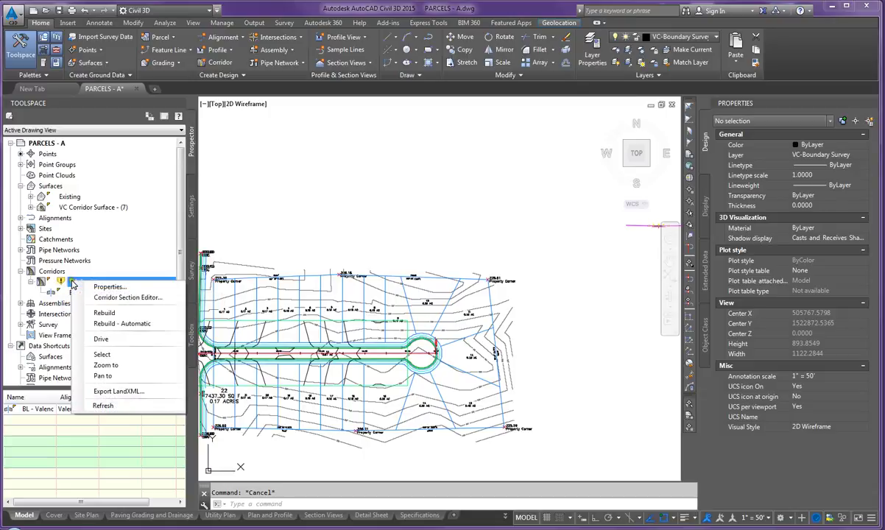
{"action": "left_click", "coordinate": [102, 314]}
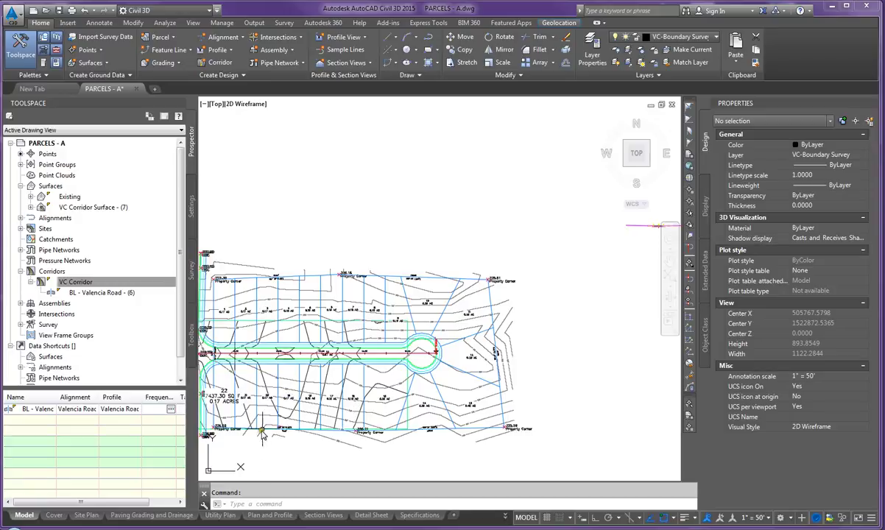
- Set the width of the road assembly's left-side LinkWidthAndSlope subassembly to 150 feet
{"action": "scroll", "coordinate": [261, 435], "scroll_direction": "down", "scroll_amount": 3}
{"action": "scroll", "coordinate": [234, 316], "scroll_direction": "up", "scroll_amount": 1}
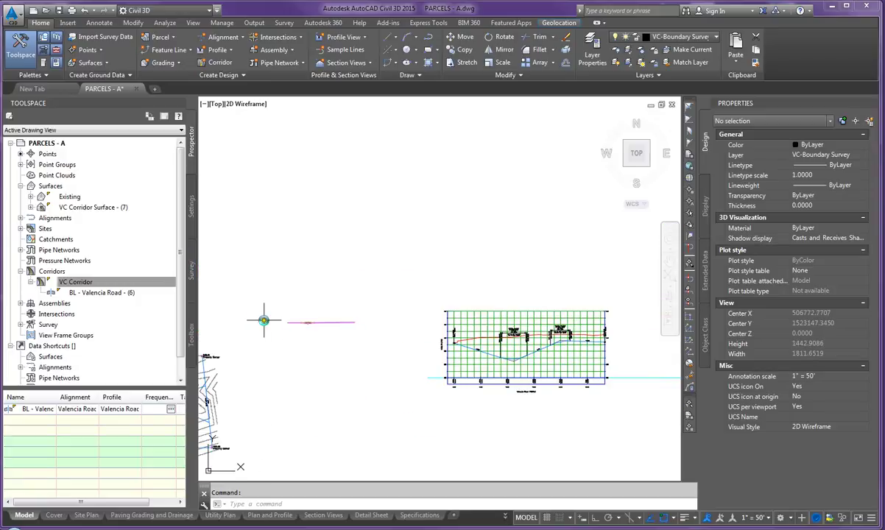
{"action": "scroll", "coordinate": [264, 321], "scroll_direction": "up", "scroll_amount": 4}
{"action": "left_click", "coordinate": [396, 330]}
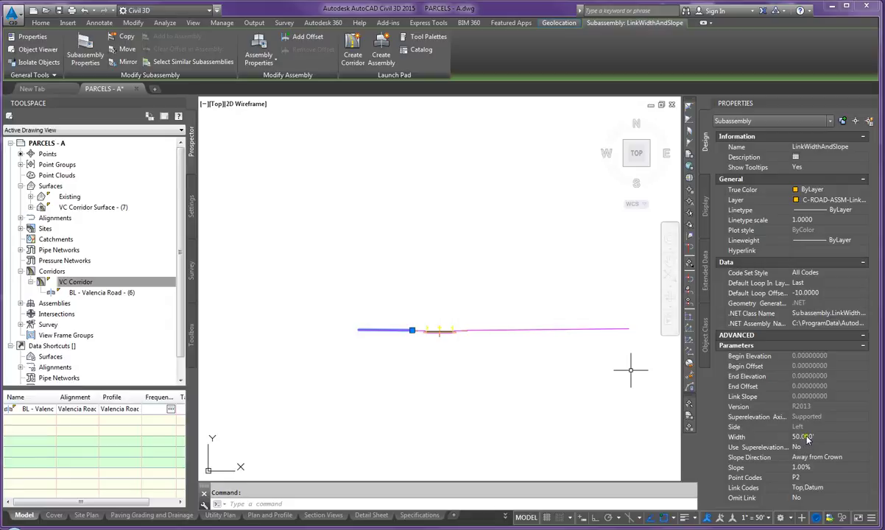
{"action": "left_click", "coordinate": [804, 437]}
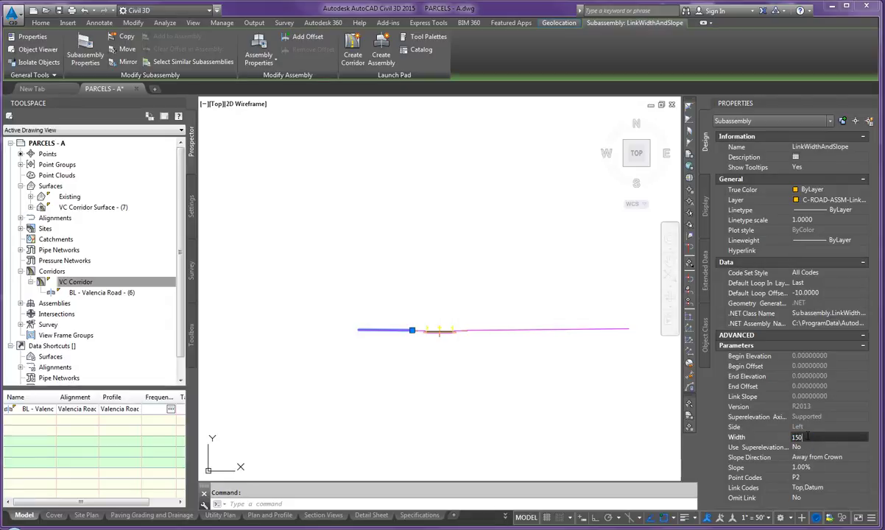
{"action": "key", "text": "Return"}
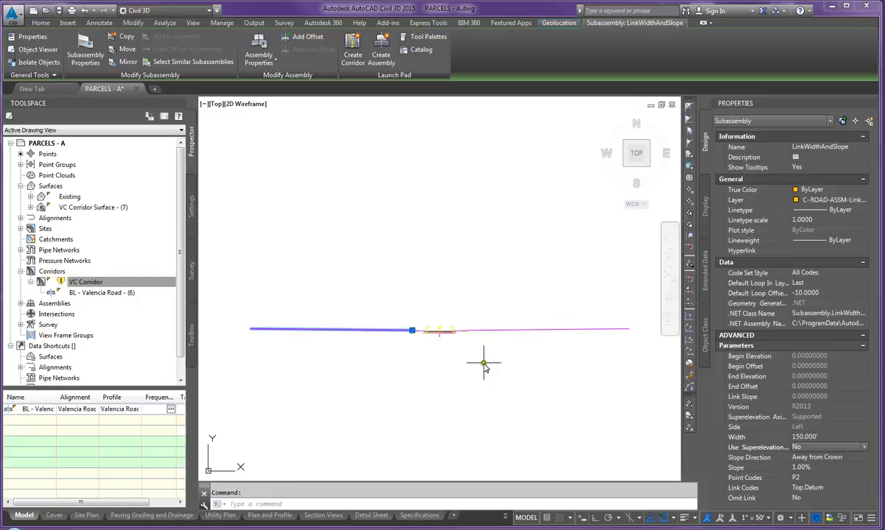
{"action": "key", "text": "Escape"}
- Rebuild the VC Corridor so its surface takes in the widened left-side link
{"action": "scroll", "coordinate": [484, 326], "scroll_direction": "down", "scroll_amount": 5}
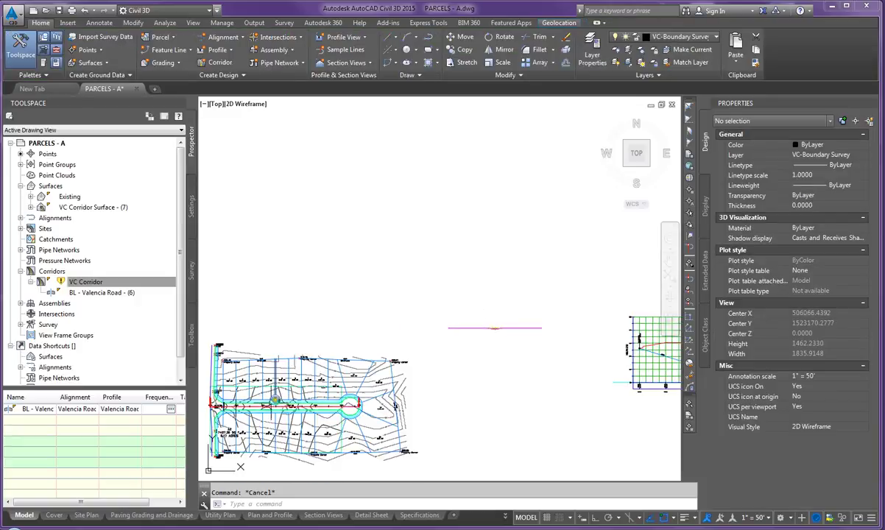
{"action": "left_click", "coordinate": [92, 283]}
{"action": "right_click", "coordinate": [96, 283]}
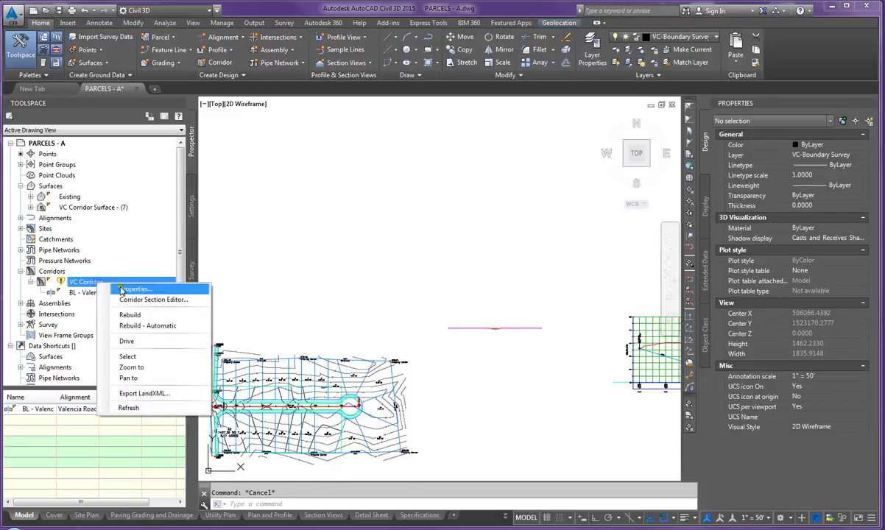
{"action": "left_click", "coordinate": [123, 312]}
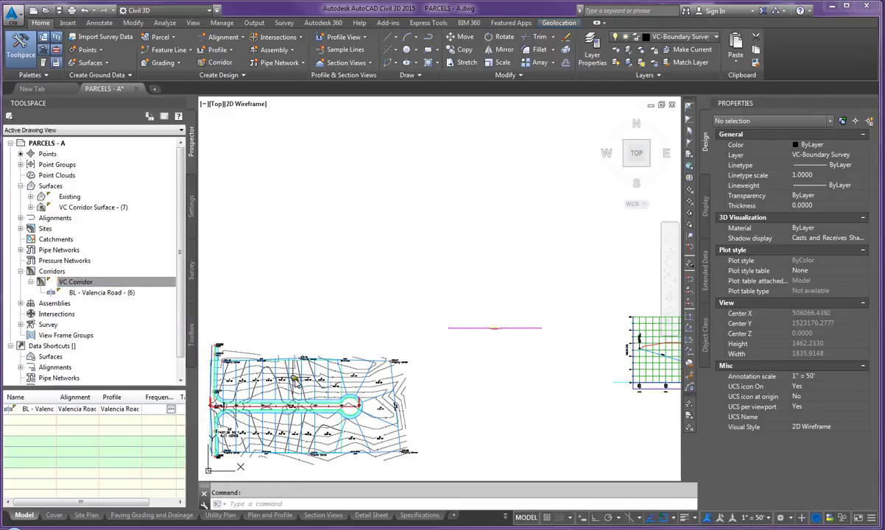
{"action": "scroll", "coordinate": [306, 411], "scroll_direction": "down", "scroll_amount": 2}
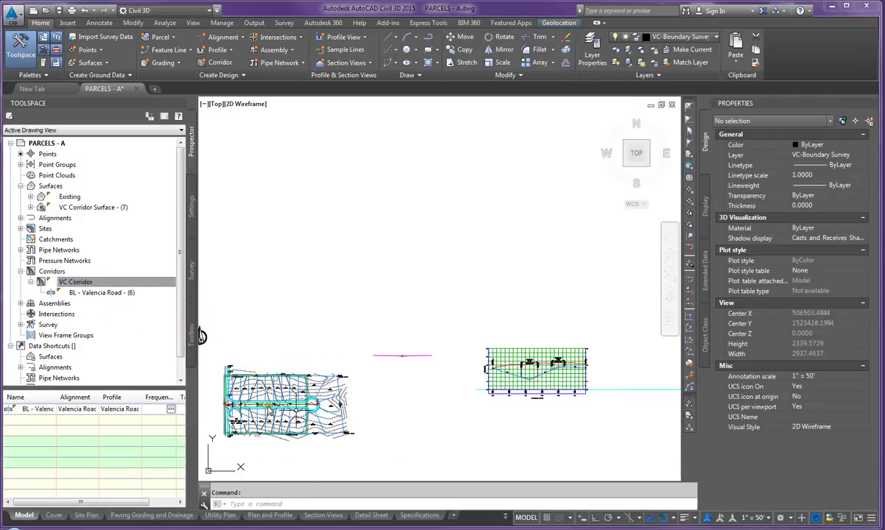
{"action": "scroll", "coordinate": [484, 287], "scroll_direction": "up", "scroll_amount": 6}
{"action": "scroll", "coordinate": [485, 285], "scroll_direction": "up", "scroll_amount": 4}
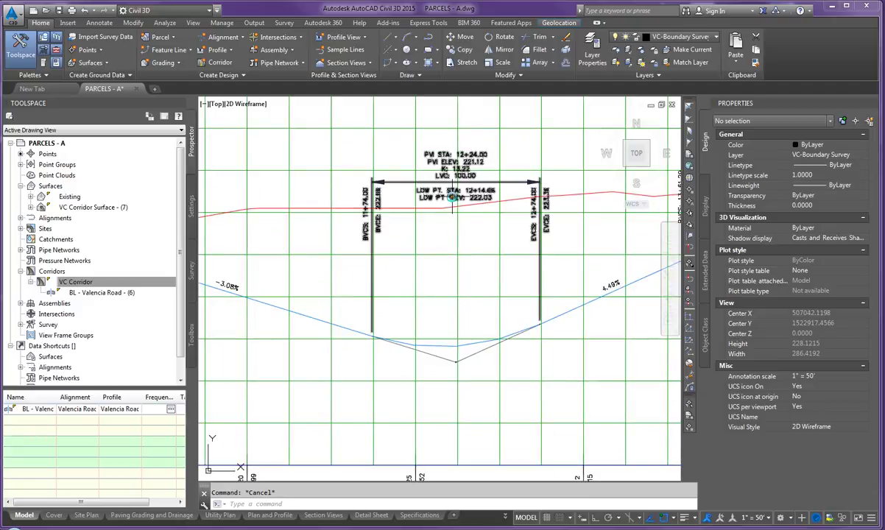
{"action": "left_click", "coordinate": [455, 361]}
{"action": "left_click", "coordinate": [455, 361]}
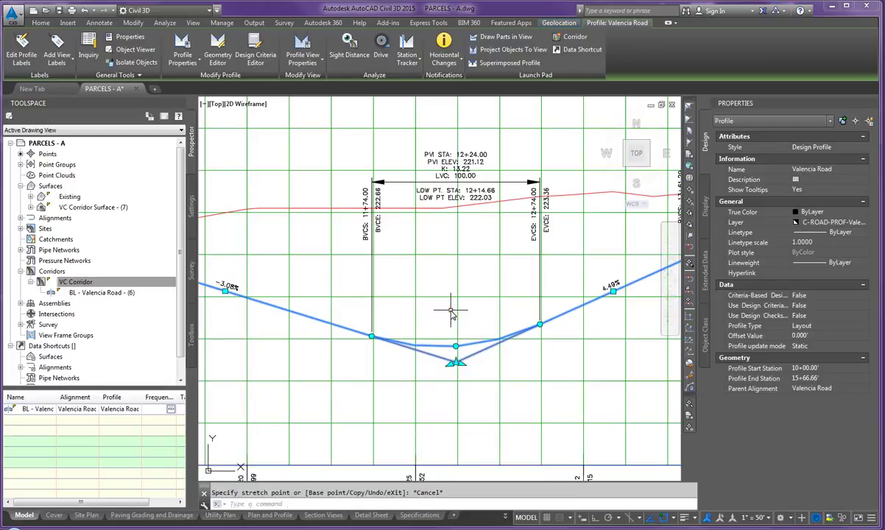
{"action": "key", "text": "Escape"}
{"action": "key", "text": "Escape"}
{"action": "left_click", "coordinate": [451, 168]}
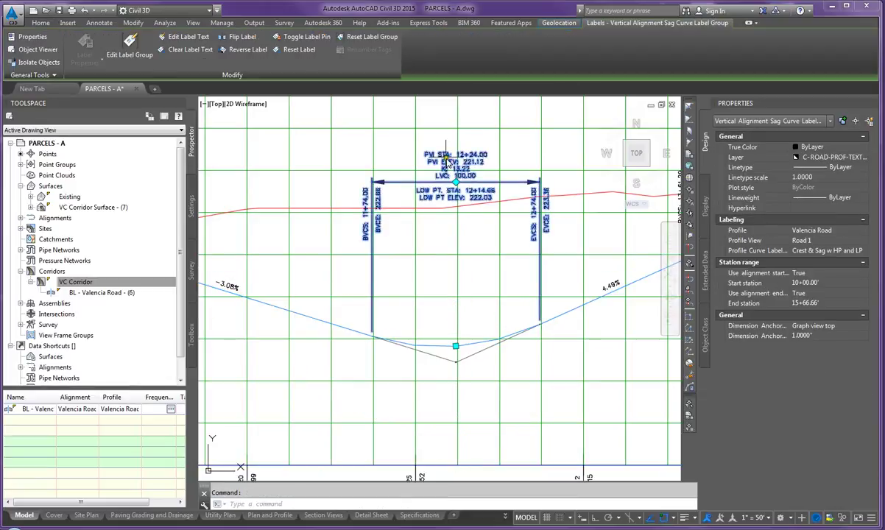
{"action": "left_click", "coordinate": [455, 346]}
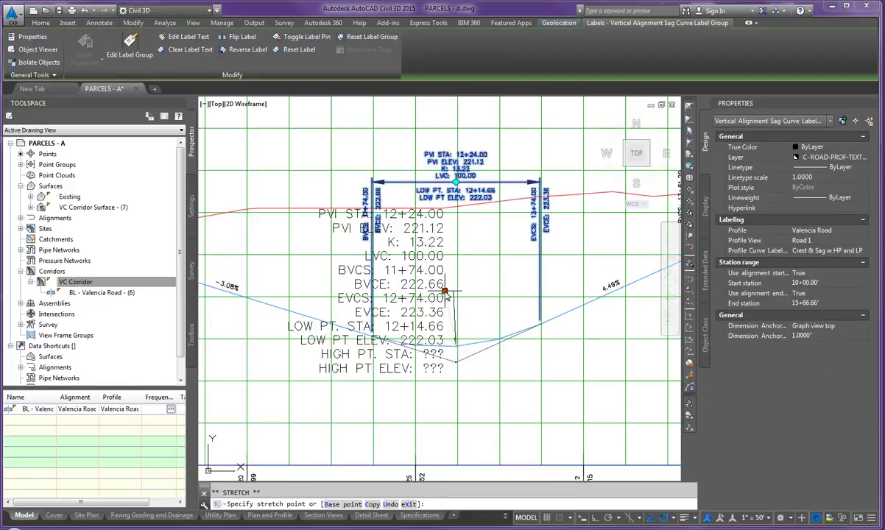
{"action": "key", "text": "Escape"}
- Pull the sag PVI of the Valencia Road design profile upward toward the existing ground line, making the sag shallower
{"action": "left_click", "coordinate": [462, 367]}
{"action": "left_click", "coordinate": [456, 362]}
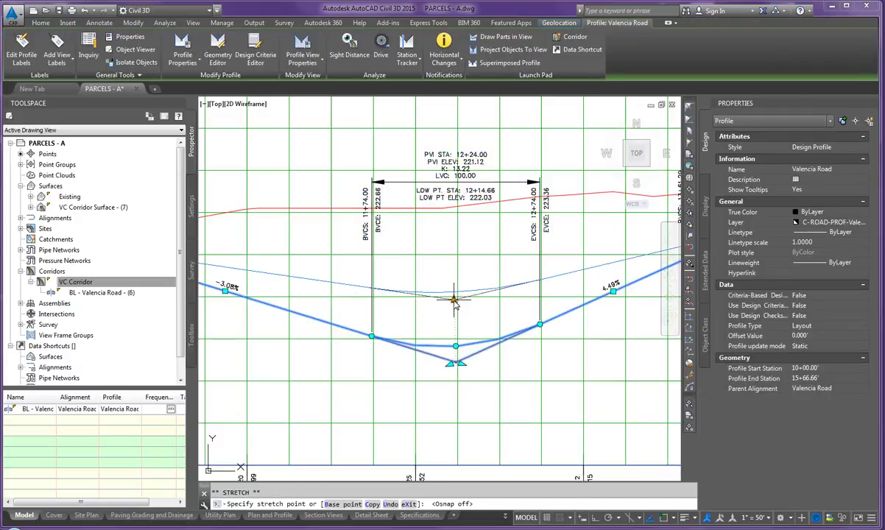
{"action": "left_click", "coordinate": [453, 310]}
- Rebuild the VC Corridor with the raised design profile and check the resulting surface contours along Valencia Road
{"action": "scroll", "coordinate": [506, 318], "scroll_direction": "down", "scroll_amount": 10}
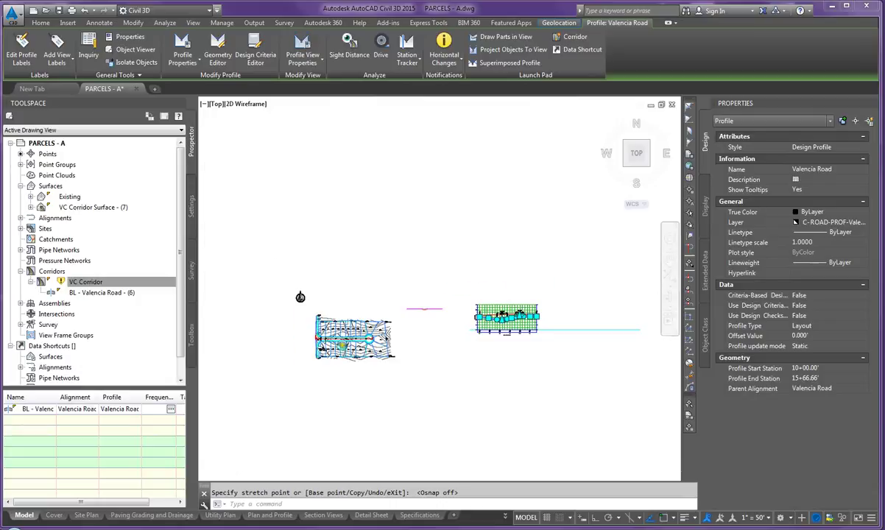
{"action": "scroll", "coordinate": [343, 339], "scroll_direction": "up", "scroll_amount": 6}
{"action": "key", "text": "Escape"}
{"action": "right_click", "coordinate": [94, 283]}
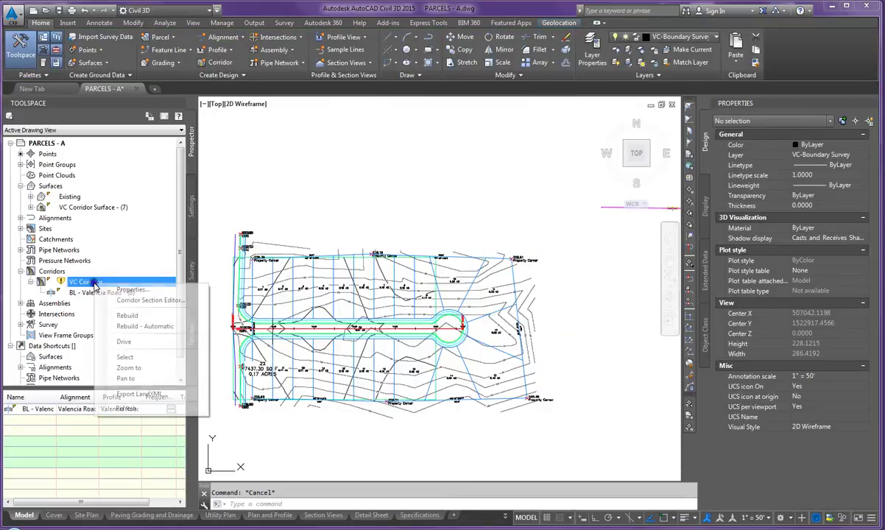
{"action": "left_click", "coordinate": [125, 312]}
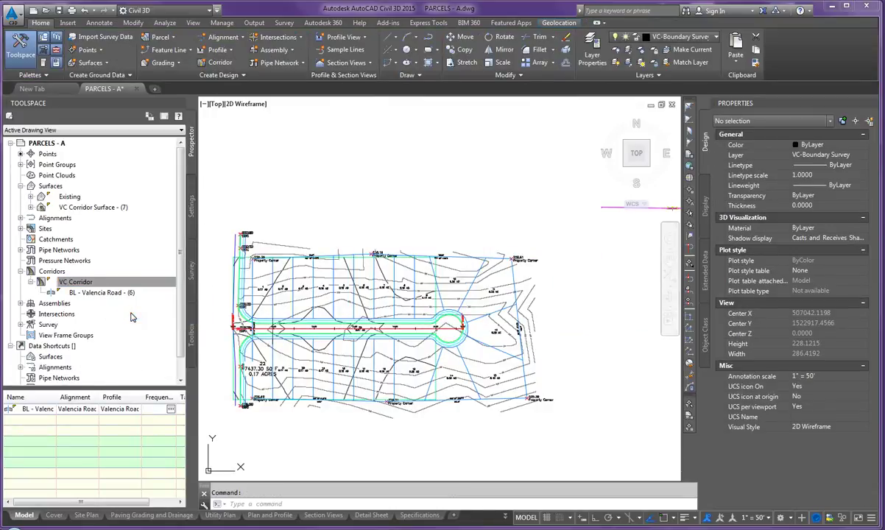
{"action": "mouse_move", "coordinate": [409, 378]}
{"action": "mouse_move", "coordinate": [339, 354]}
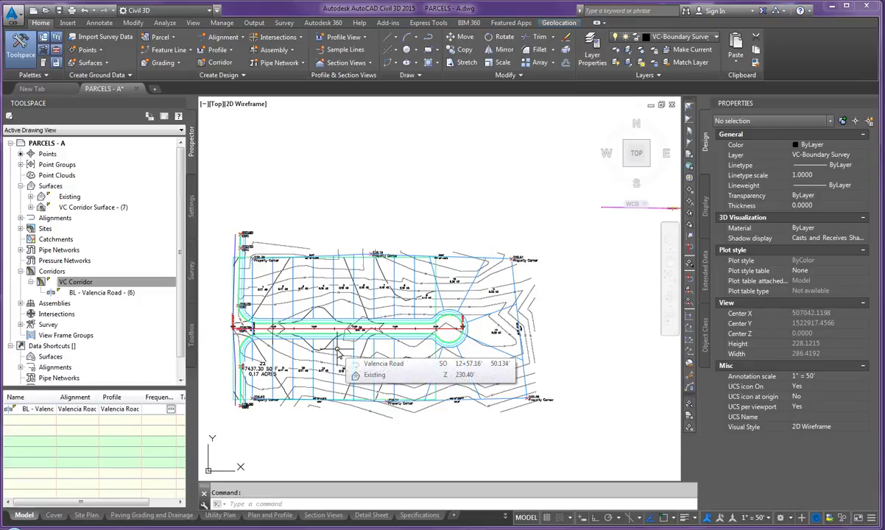